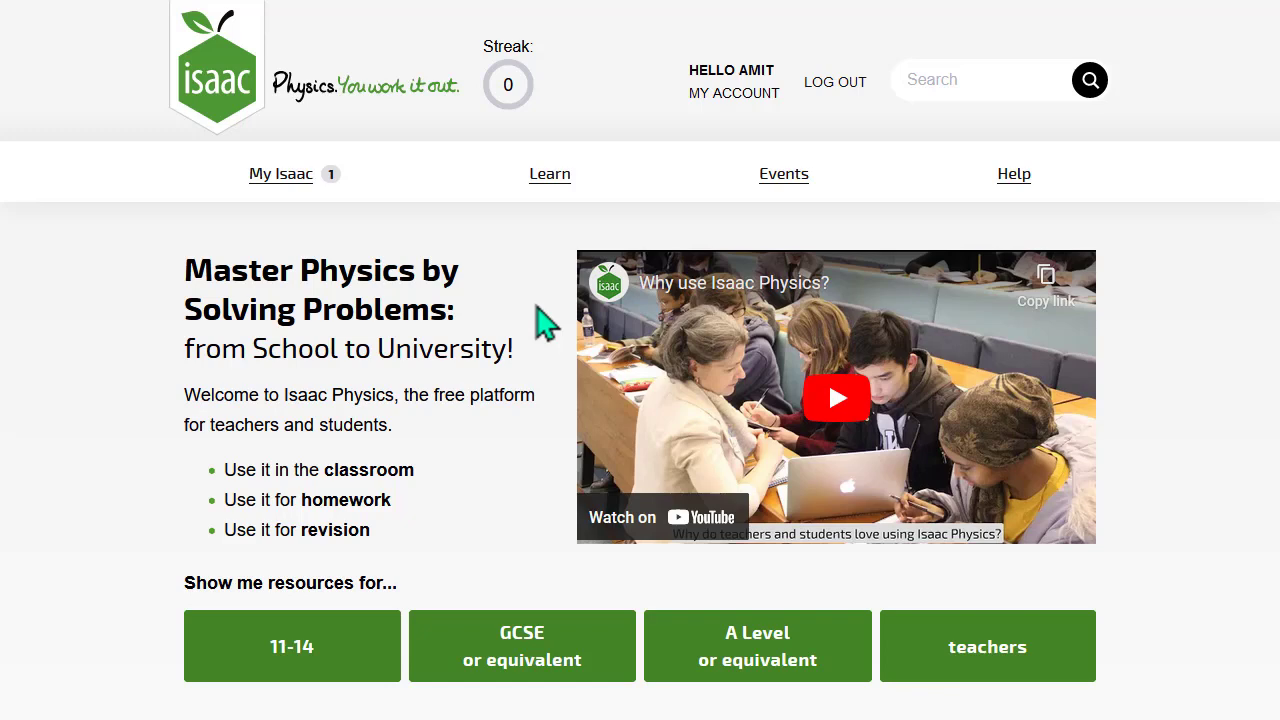
Step: From My Isaac > My Tests, start the Year 10 Force and Motion Test
left_click(314, 176)
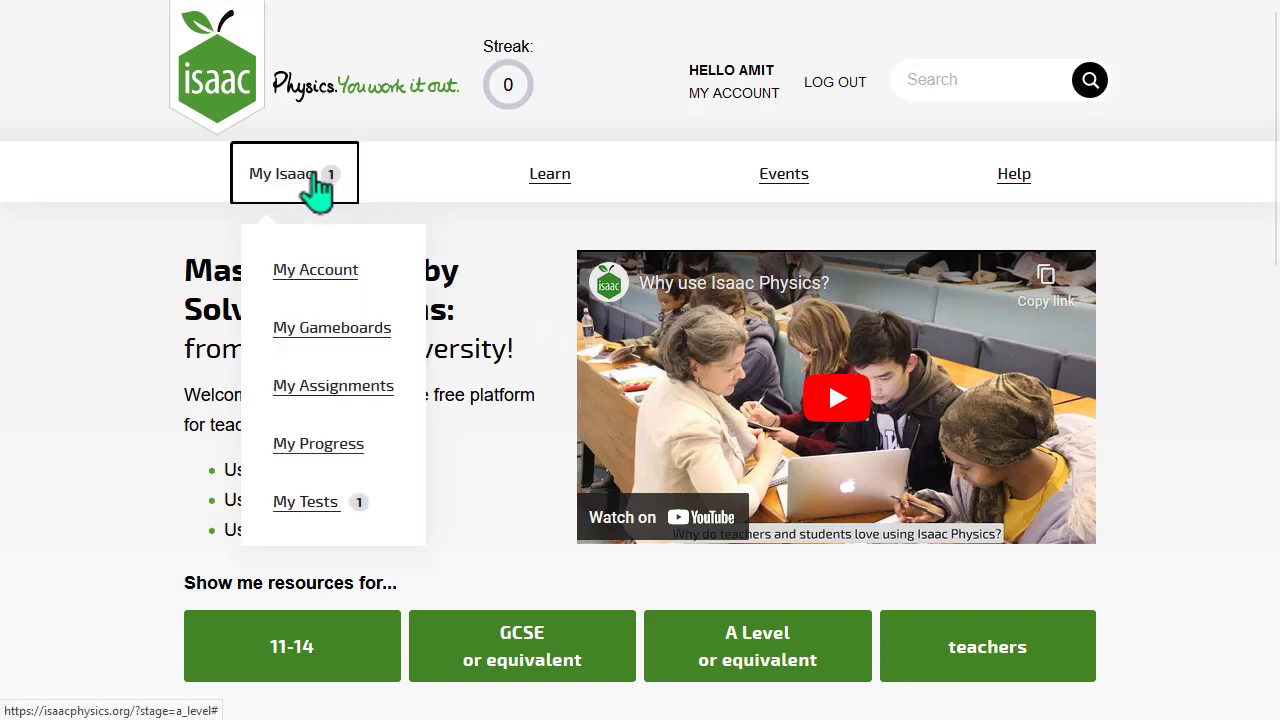
left_click(323, 500)
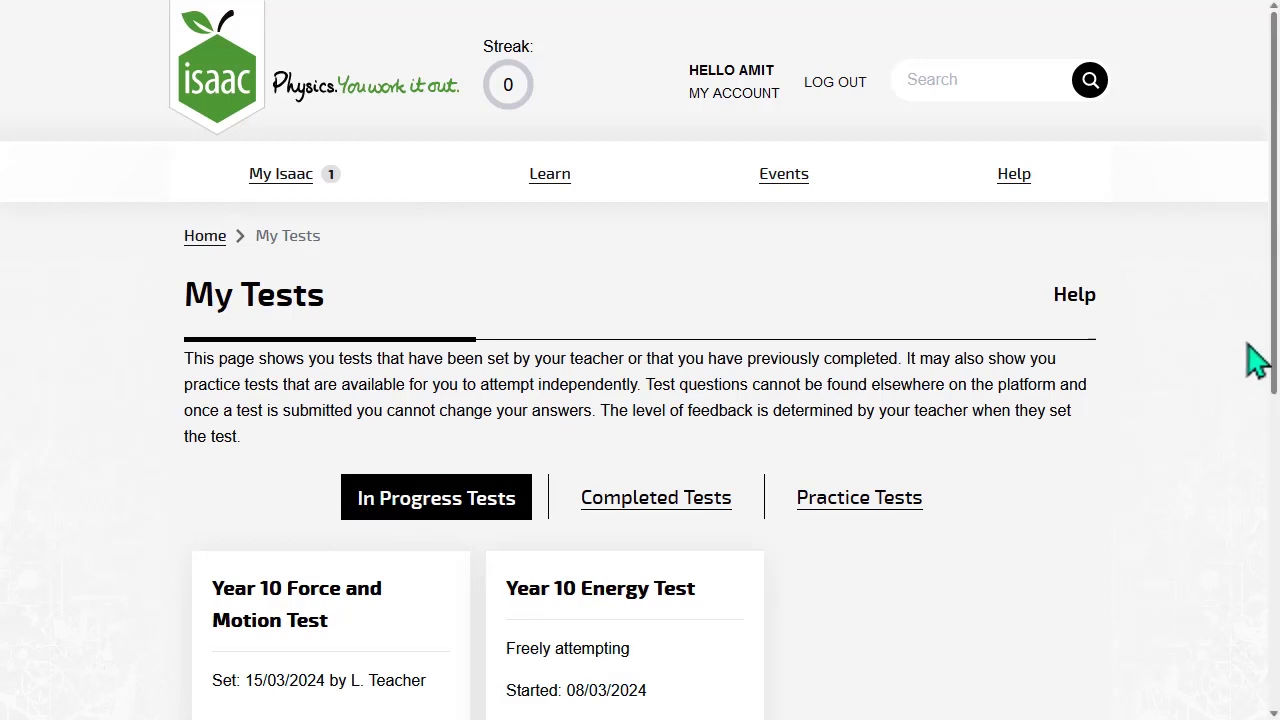
left_click_drag(1275, 365, 1266, 500)
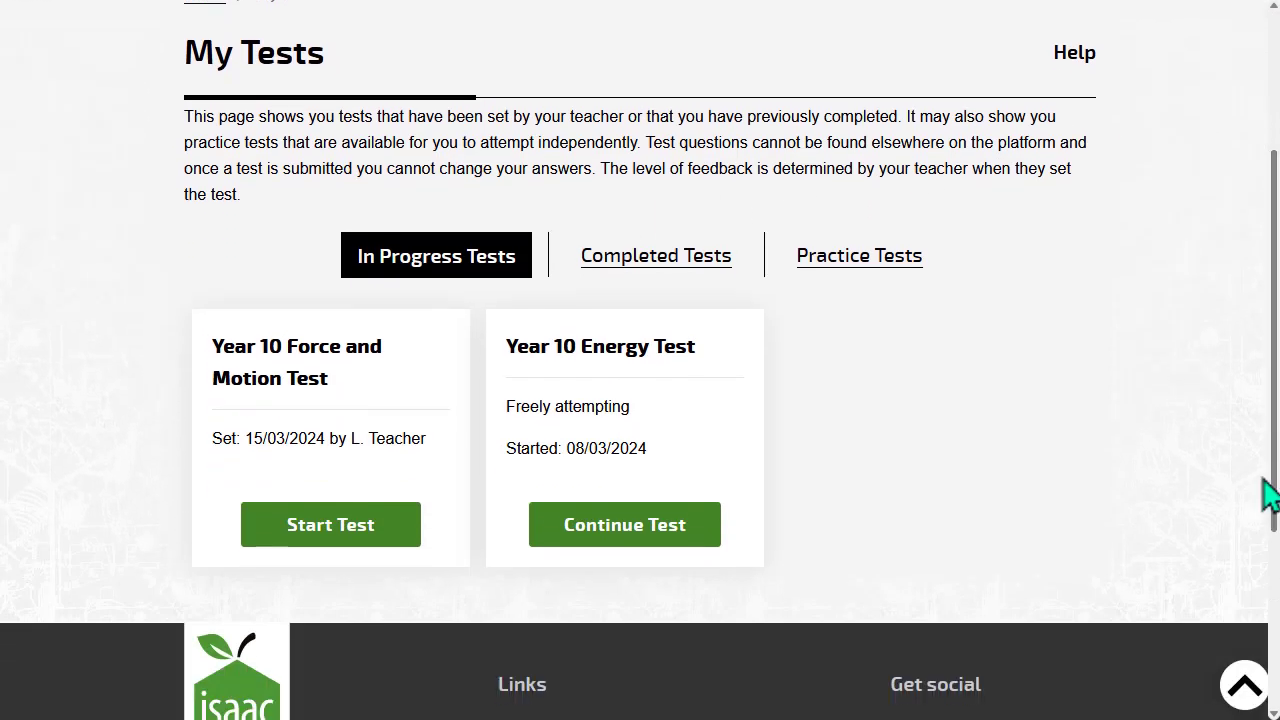
left_click(331, 525)
left_click_drag(1268, 380, 1272, 487)
Step: Answer the Force and Motion questions: 2.2 N for trolley force, m/s for trolley speed
left_click(1008, 664)
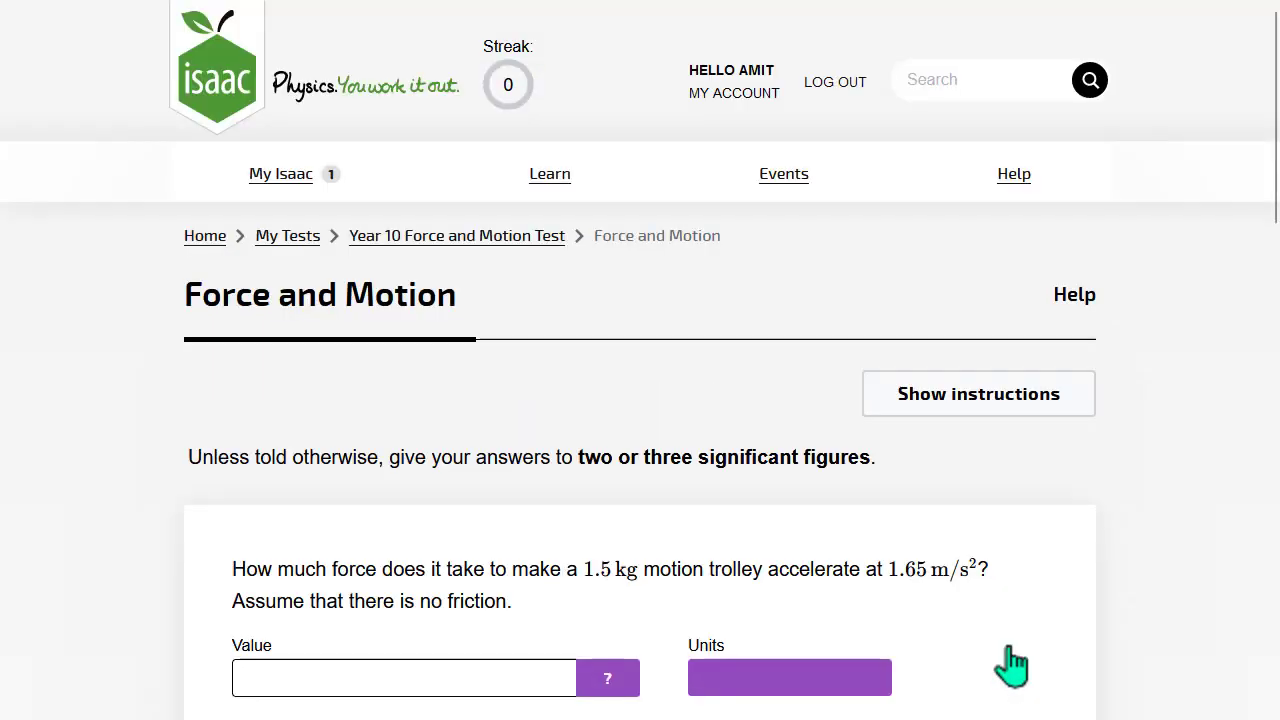
left_click_drag(1271, 194, 1272, 293)
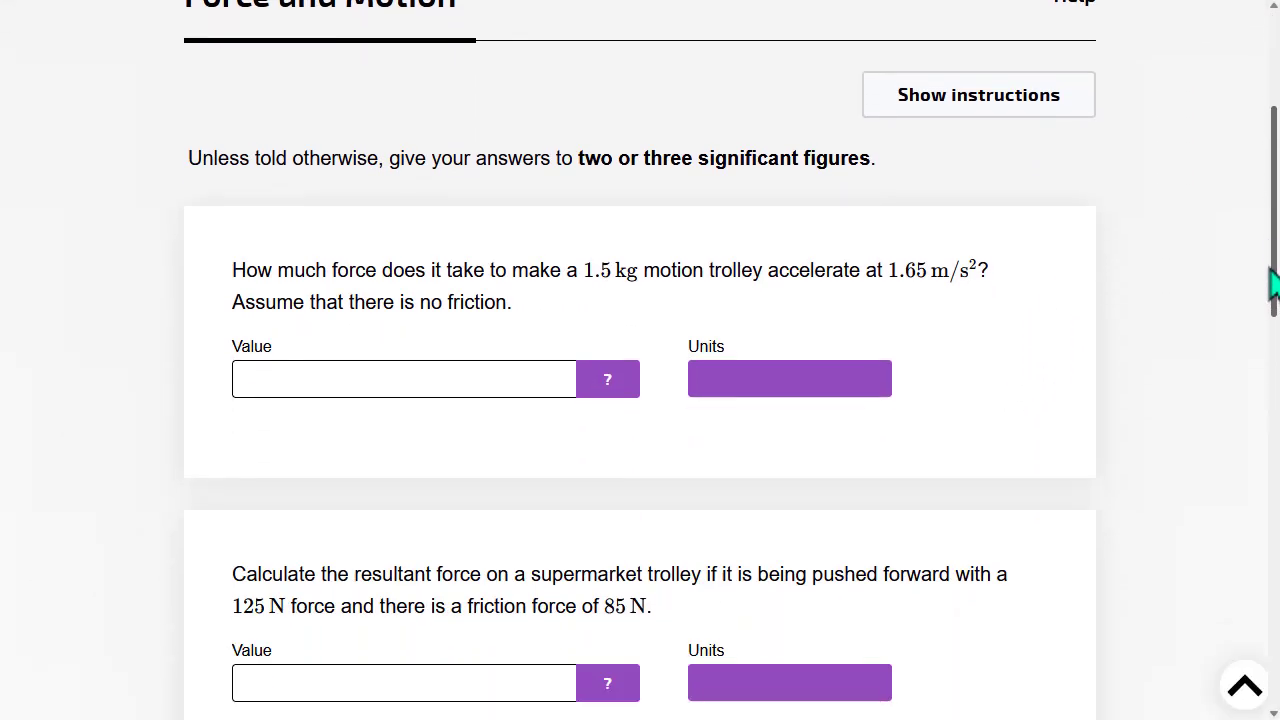
left_click(501, 372)
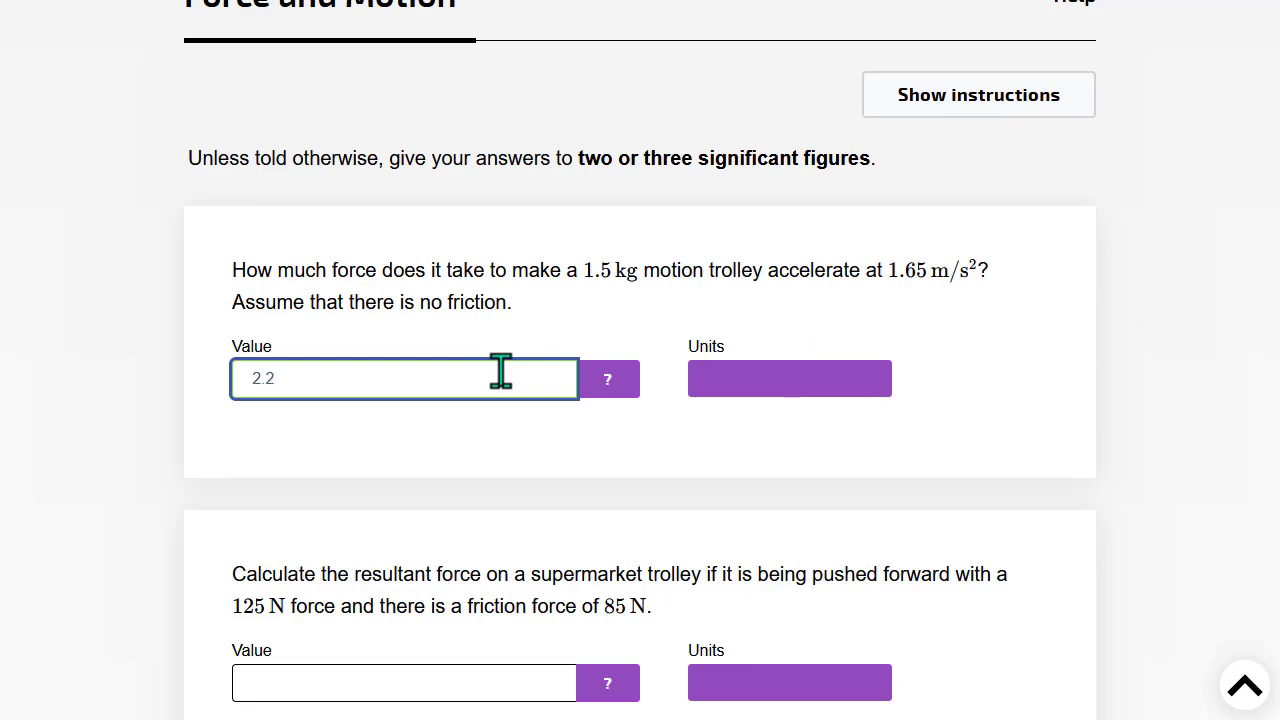
type("2.2")
left_click(783, 385)
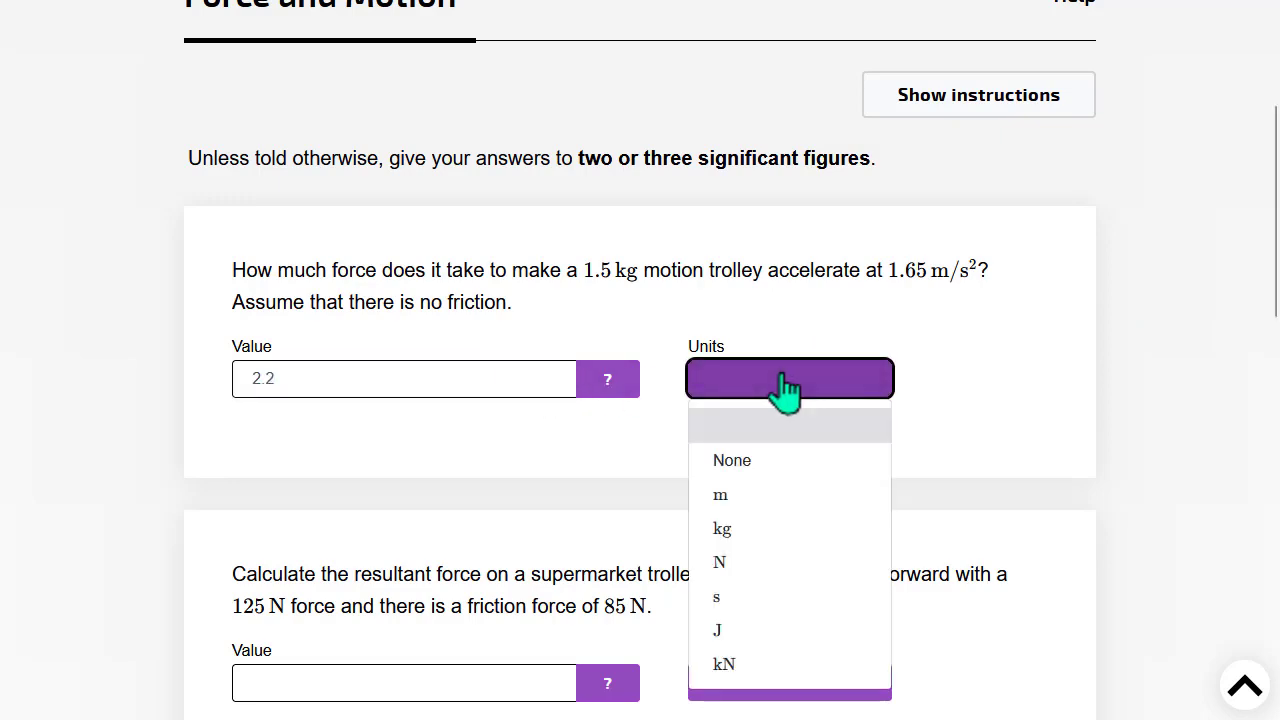
left_click(765, 566)
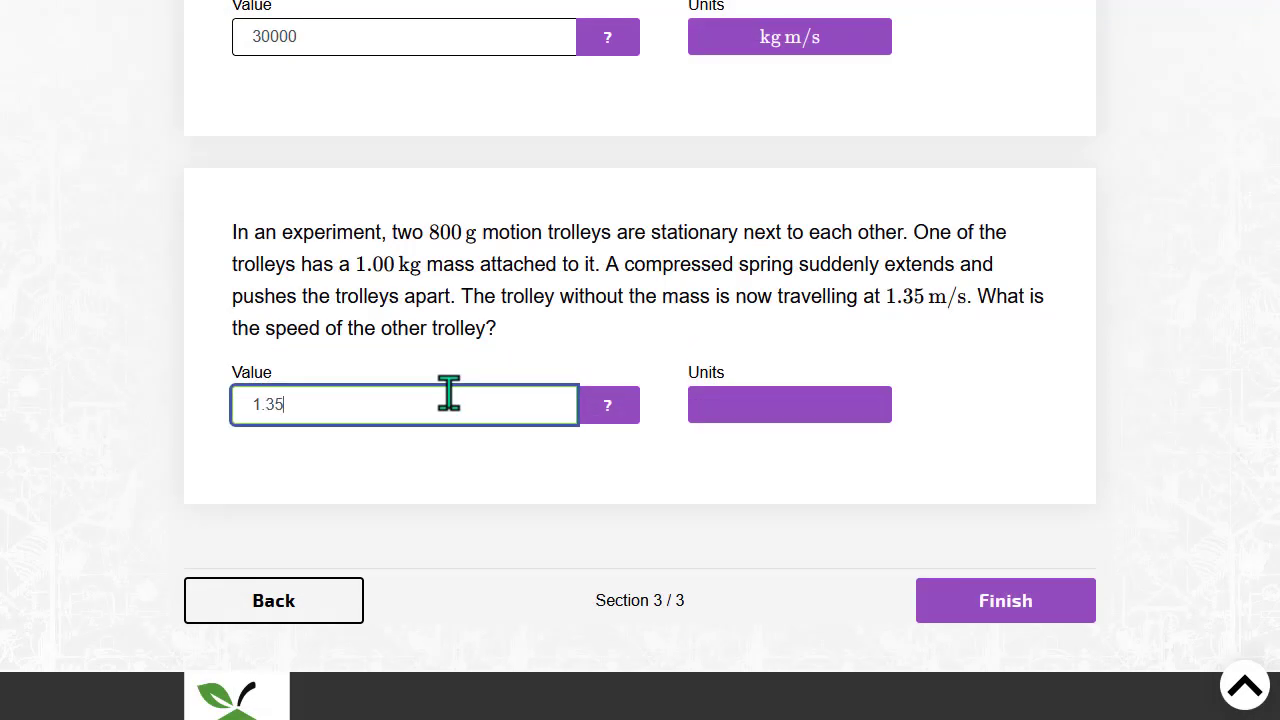
left_click(752, 410)
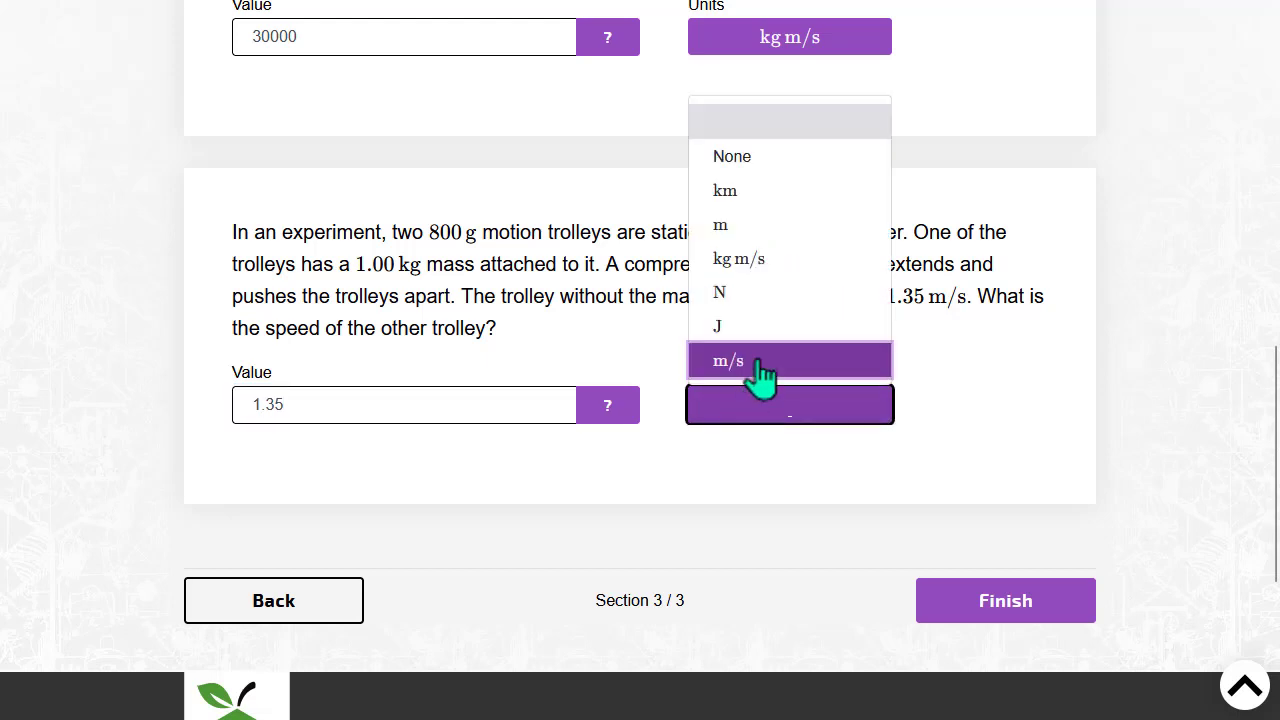
left_click(760, 362)
Step: Finish the last section, submit the Year 10 test, and view it under Completed Tests
left_click(975, 603)
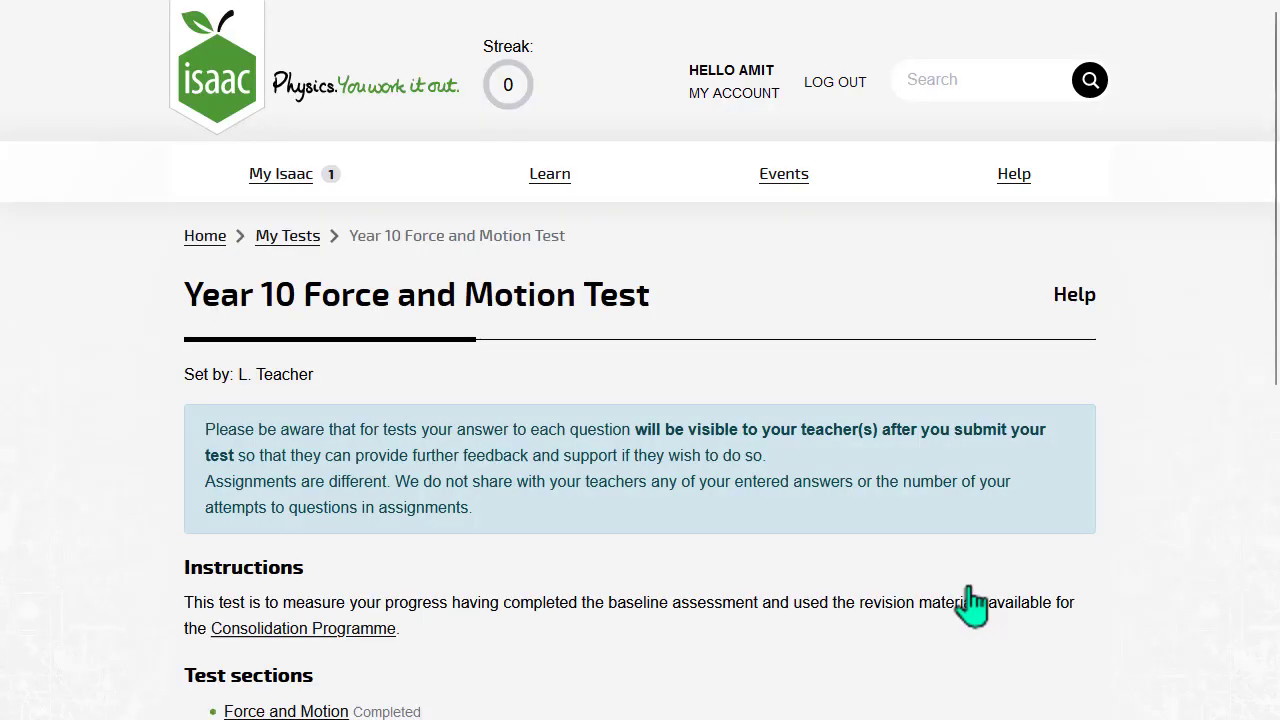
left_click_drag(1271, 314, 1271, 434)
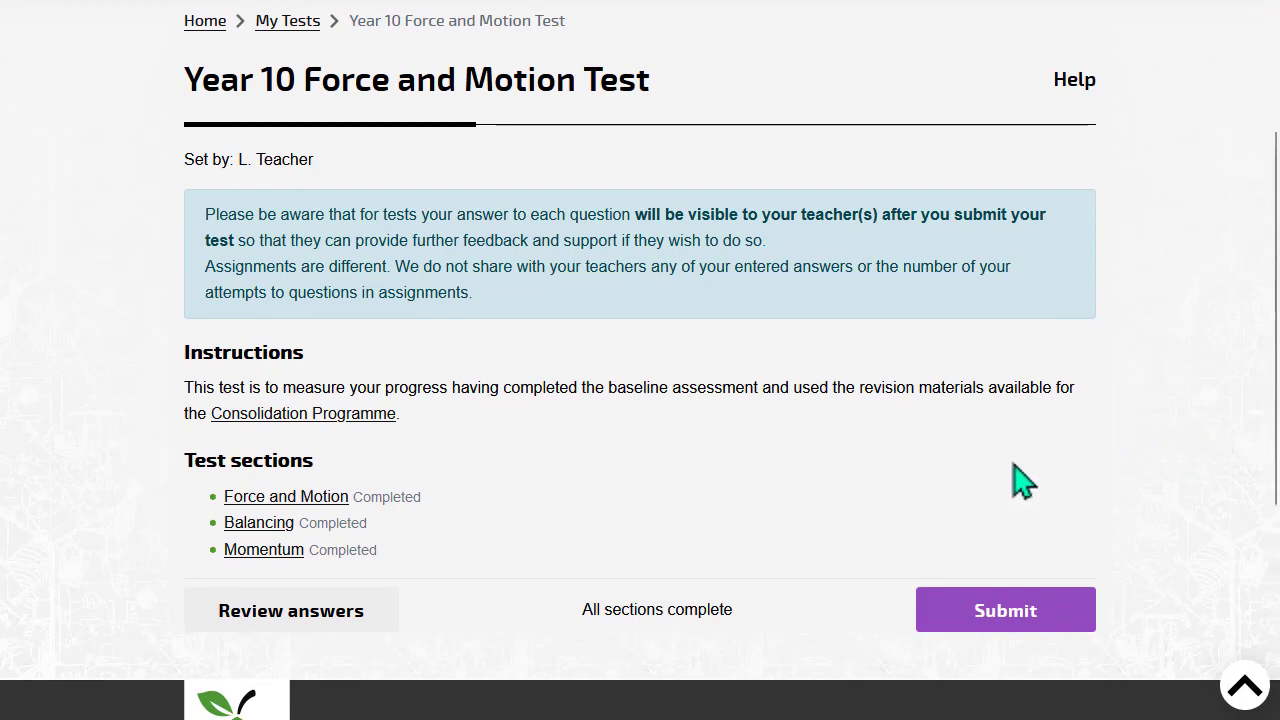
left_click(999, 612)
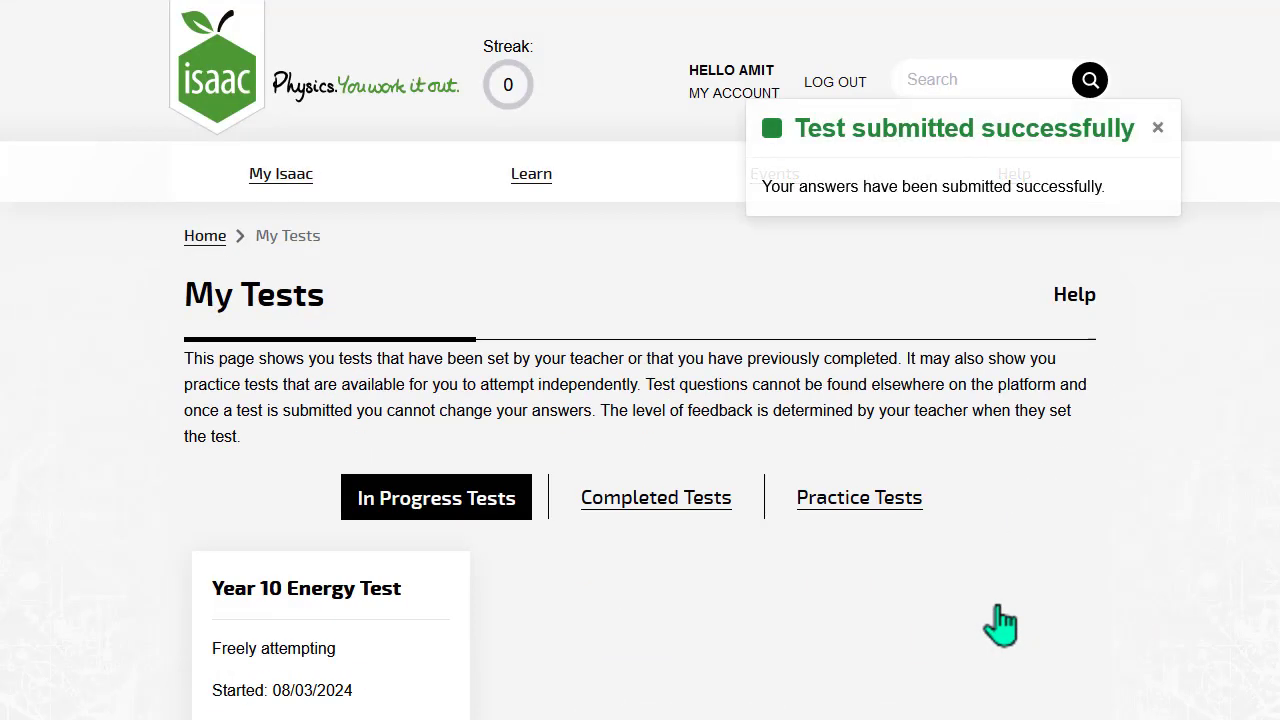
left_click(690, 518)
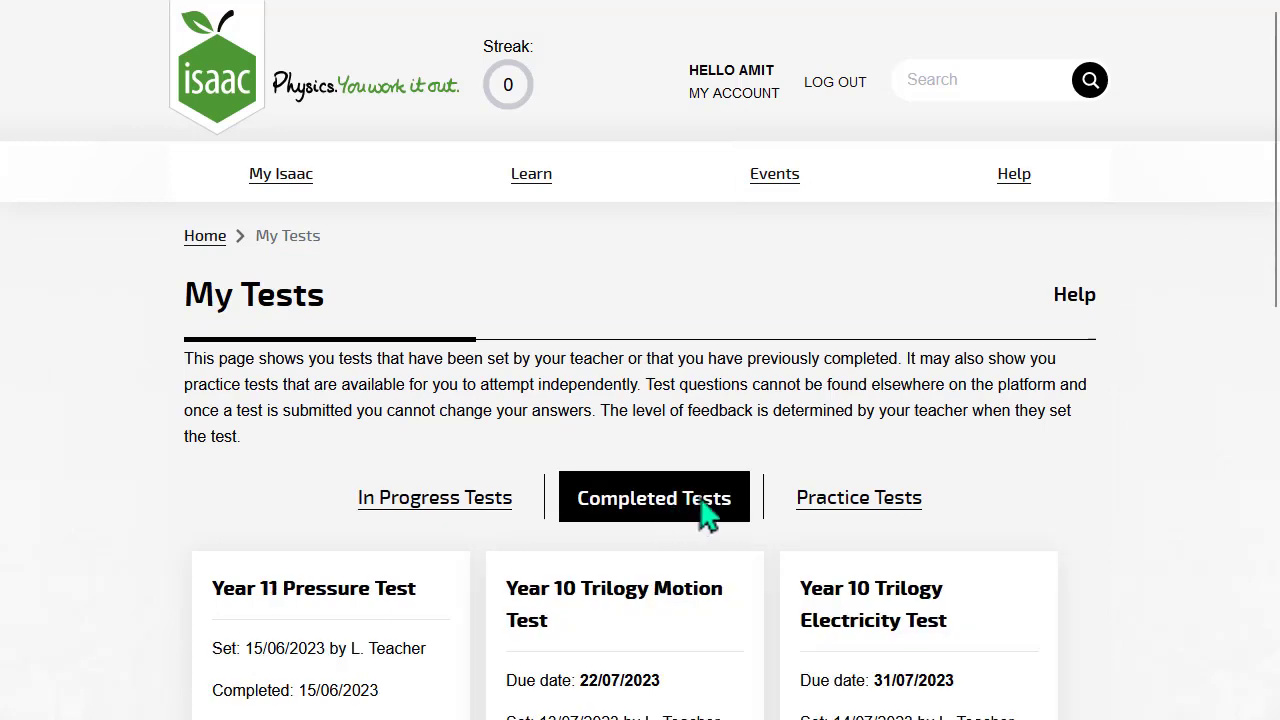
left_click_drag(1275, 277, 1272, 515)
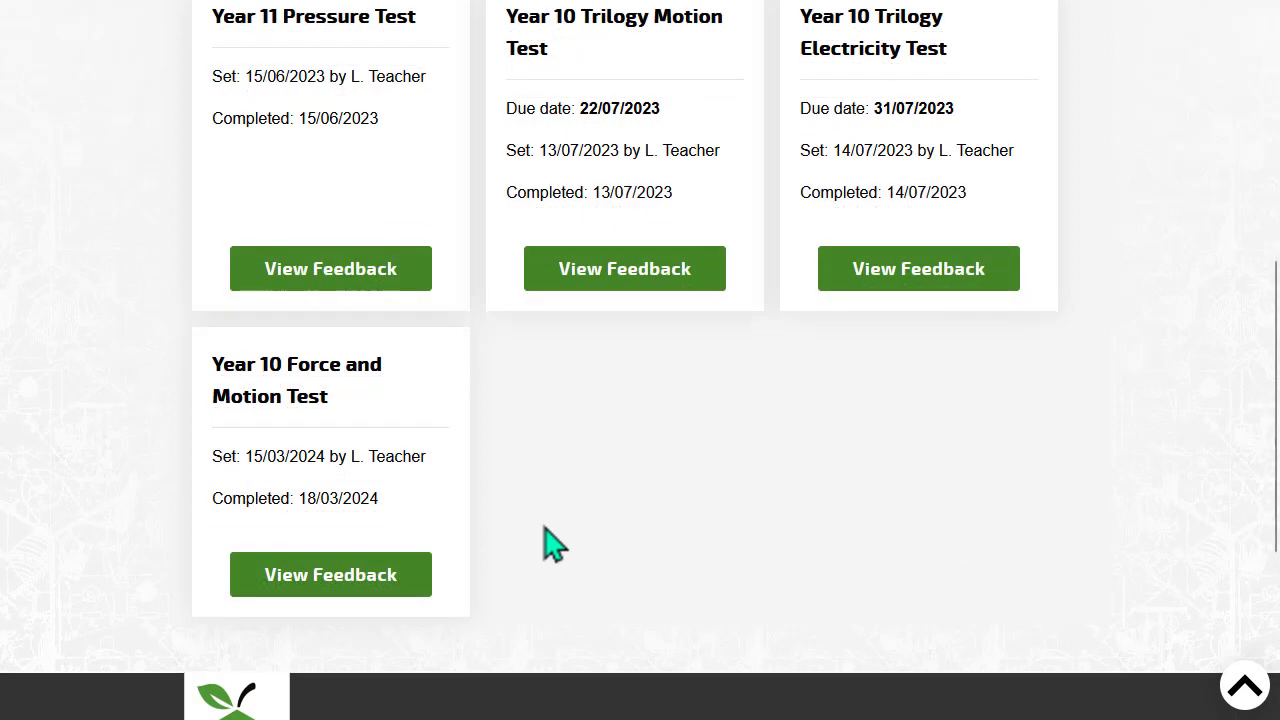
Step: Review the Force and Motion section's marked answers in the 6/10 test feedback
left_click(352, 586)
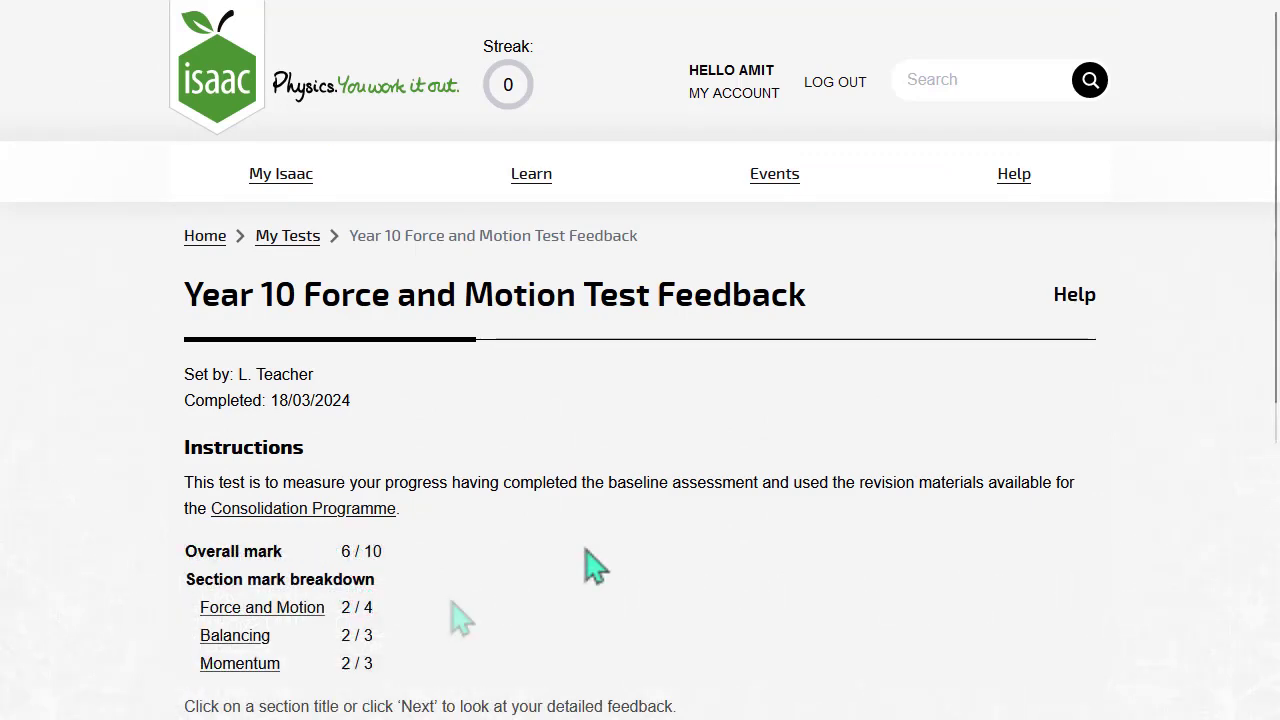
left_click_drag(1271, 346, 1228, 486)
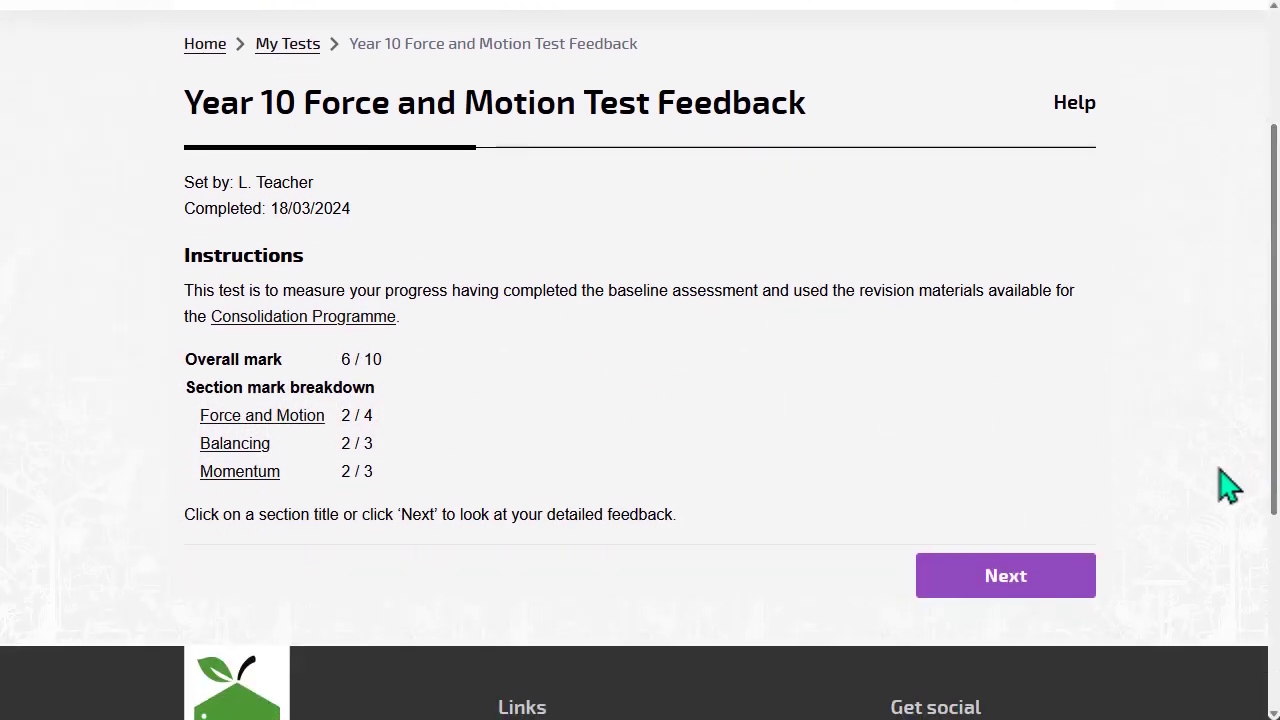
left_click(1008, 578)
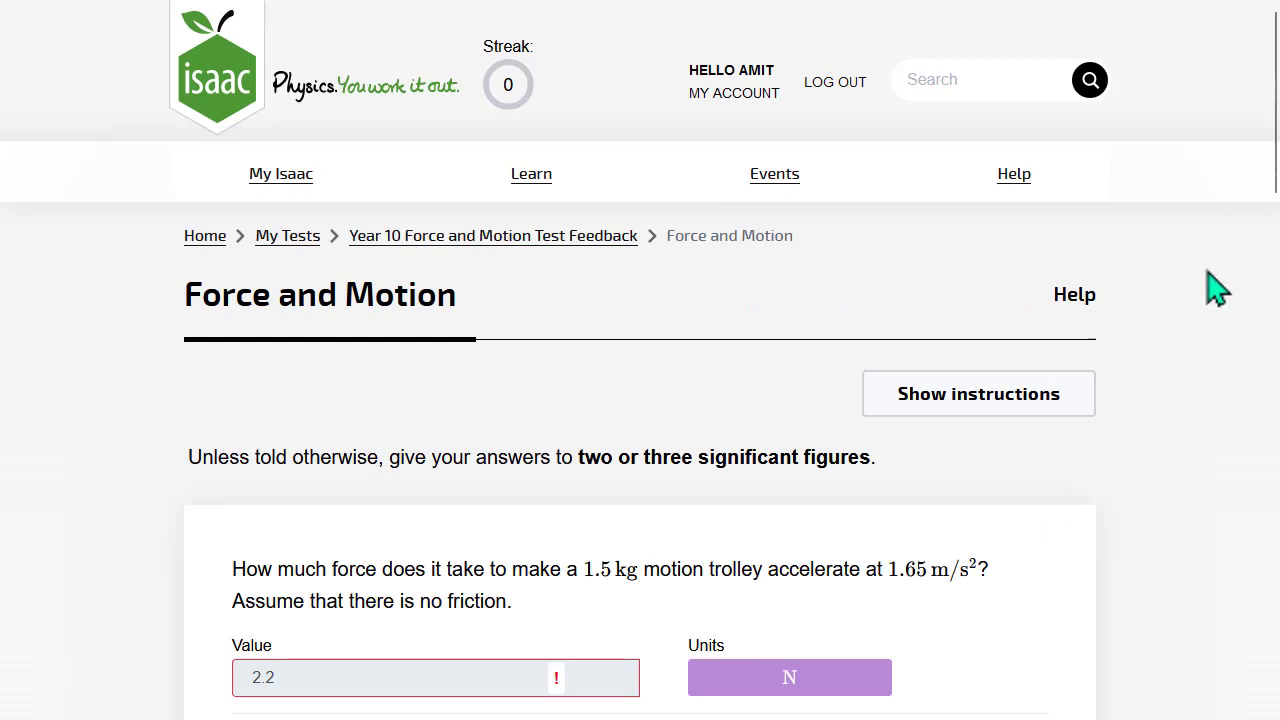
left_click_drag(1274, 186, 1270, 352)
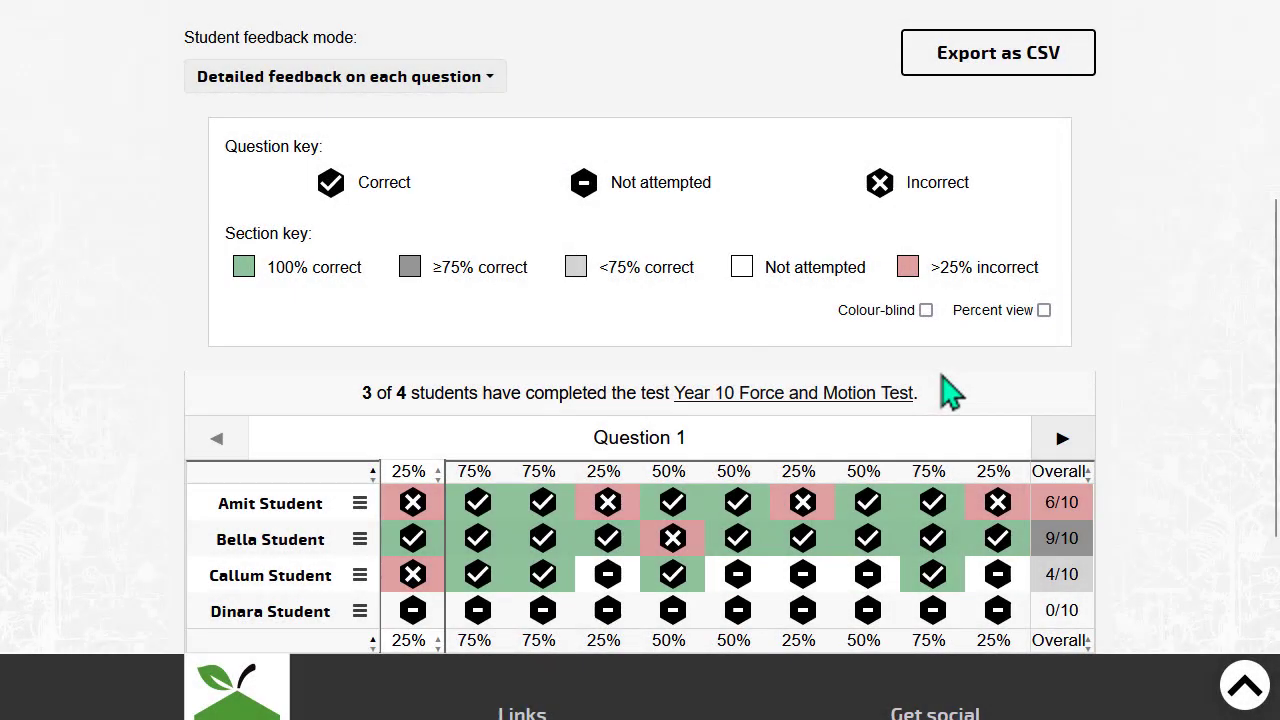
Step: View the first student's Force and Motion answers (2.2 Incorrect, 40 Correct)
left_click(360, 504)
left_click(300, 616)
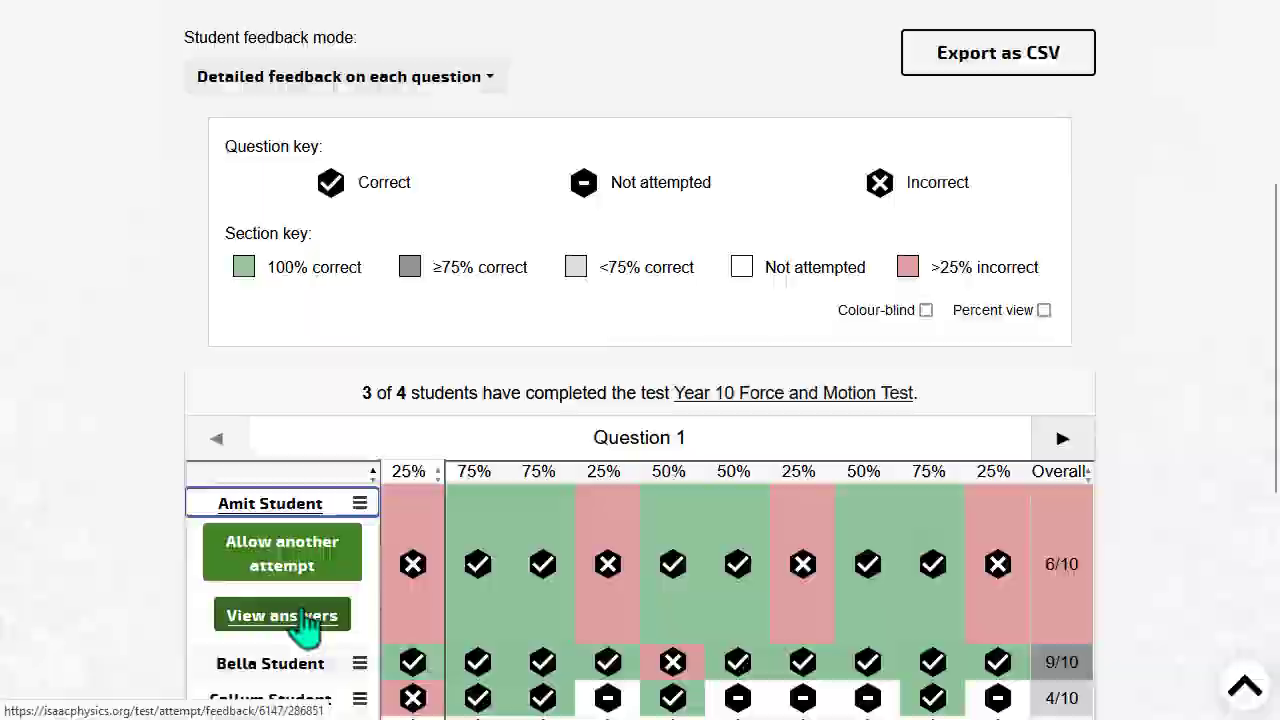
scroll(1272, 325, "down", 2)
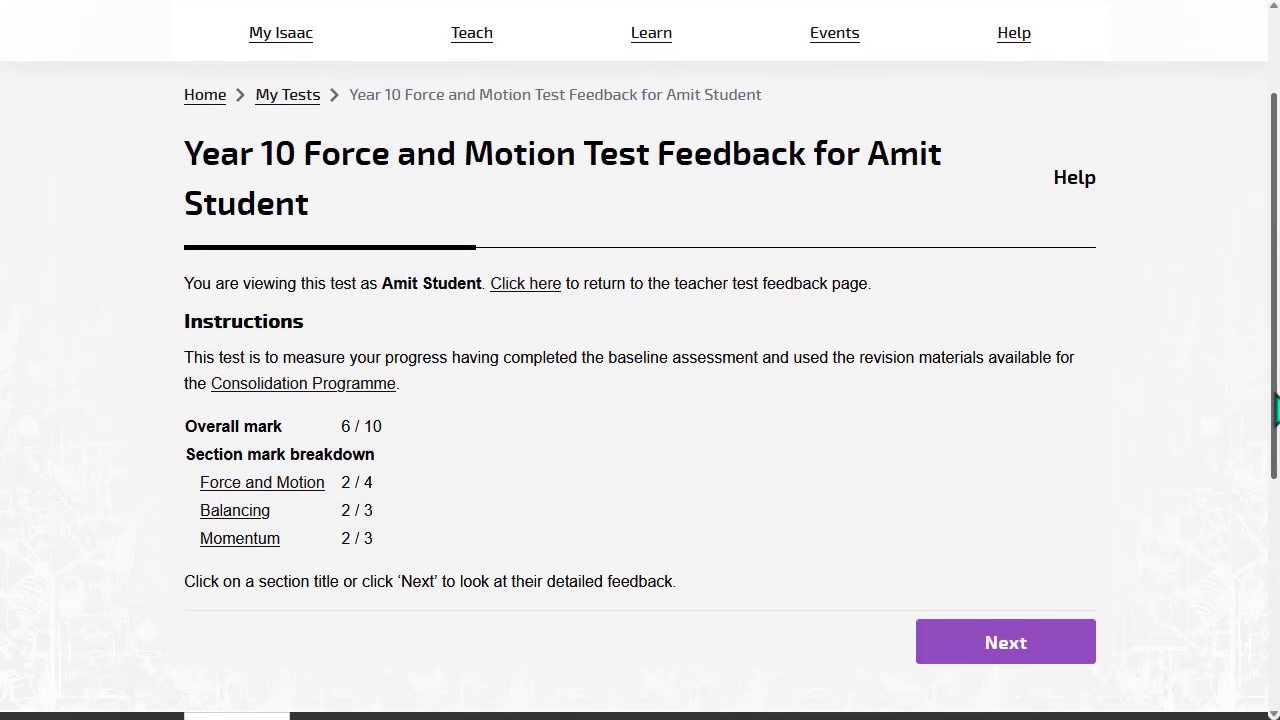
left_click(1014, 628)
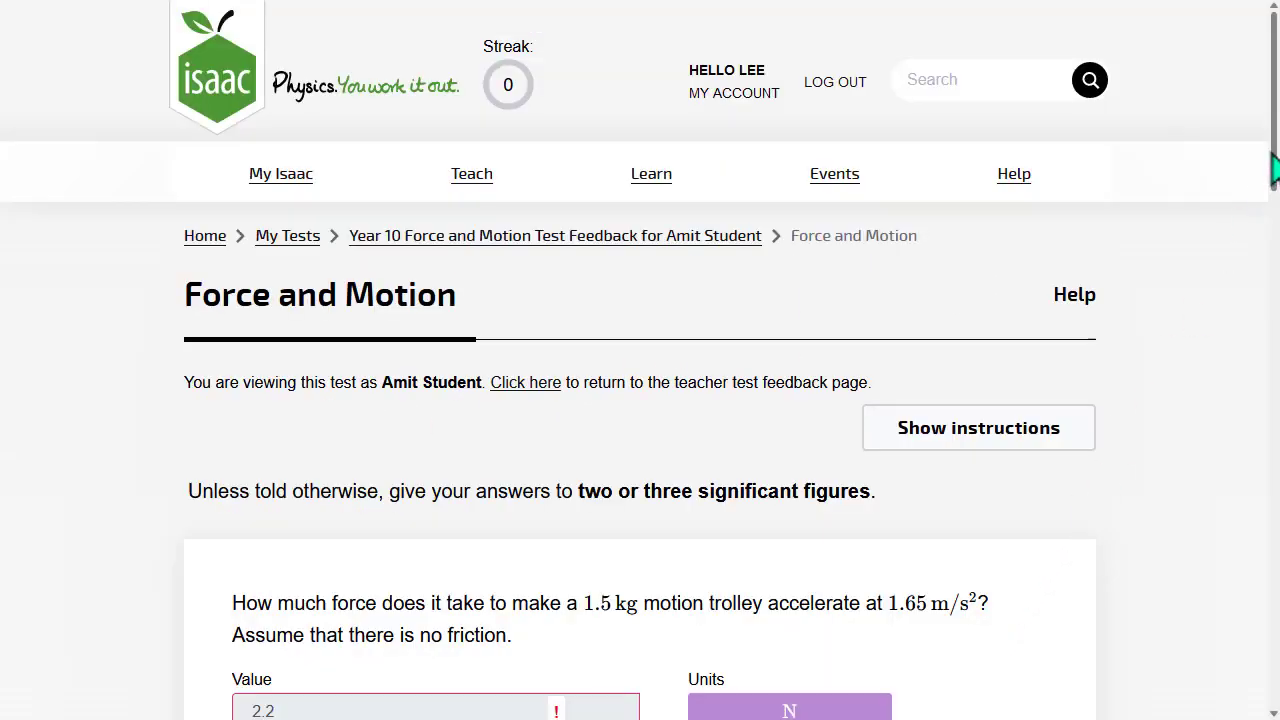
scroll(1275, 295, "down", 5)
left_click_drag(1275, 295, 1275, 330)
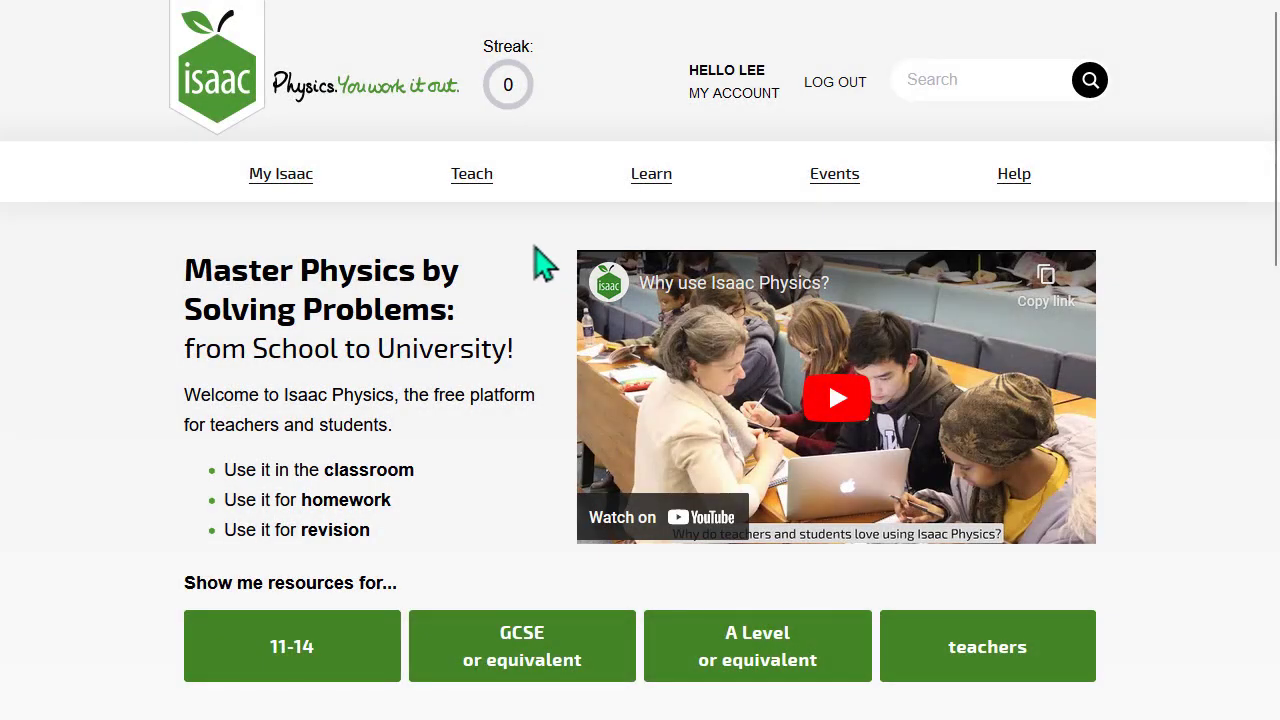
Step: Under Teach > Set / Manage Tests, search test titles for 'wav' and browse the waves tests
left_click(484, 188)
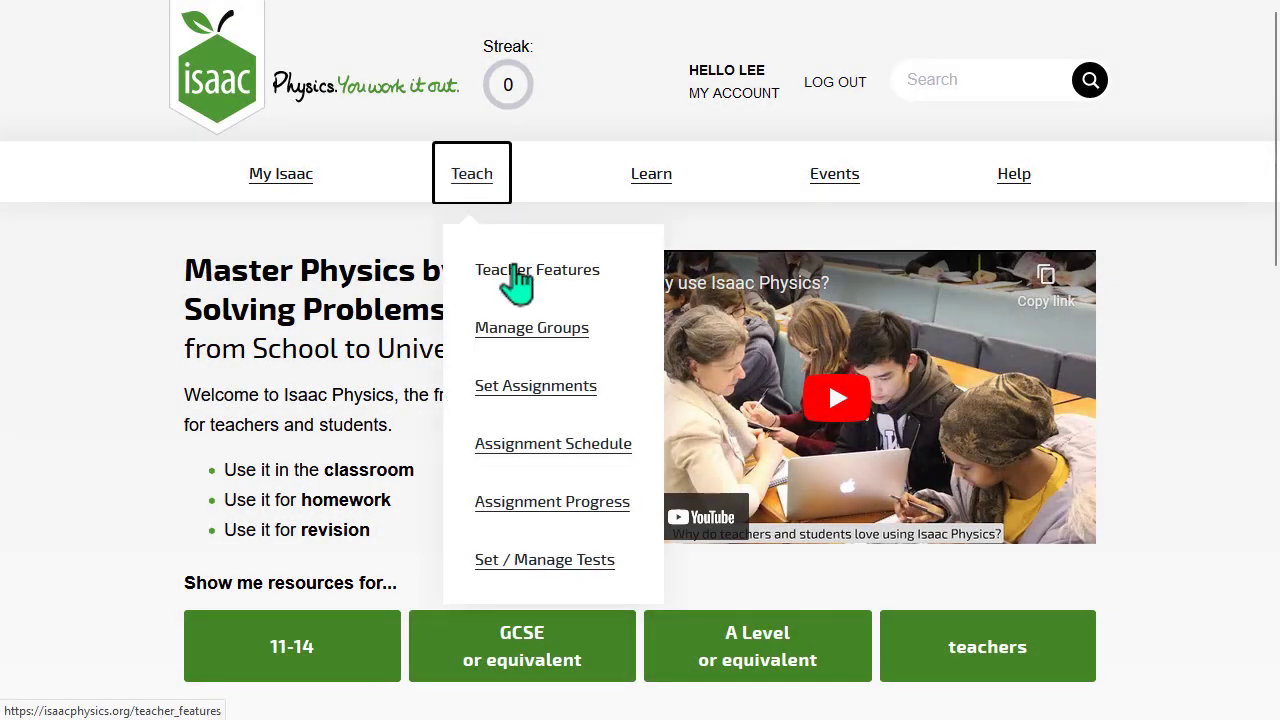
left_click(586, 566)
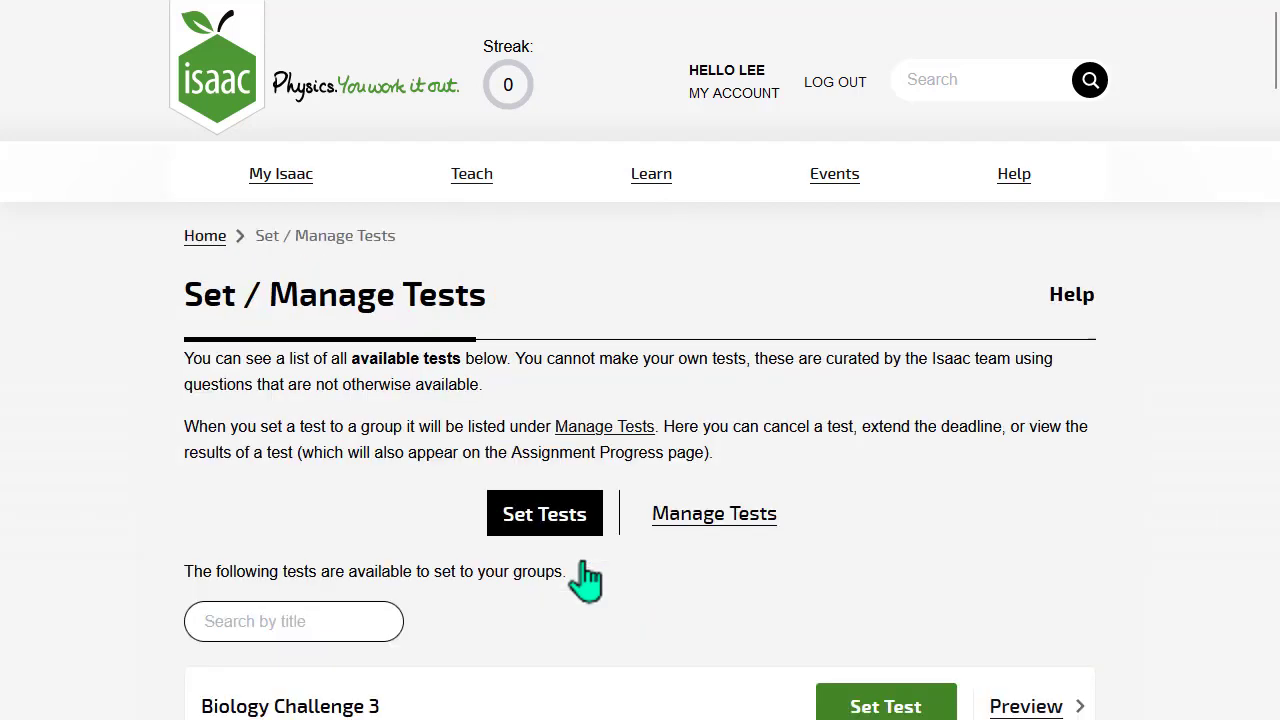
left_click(282, 621)
type("wav")
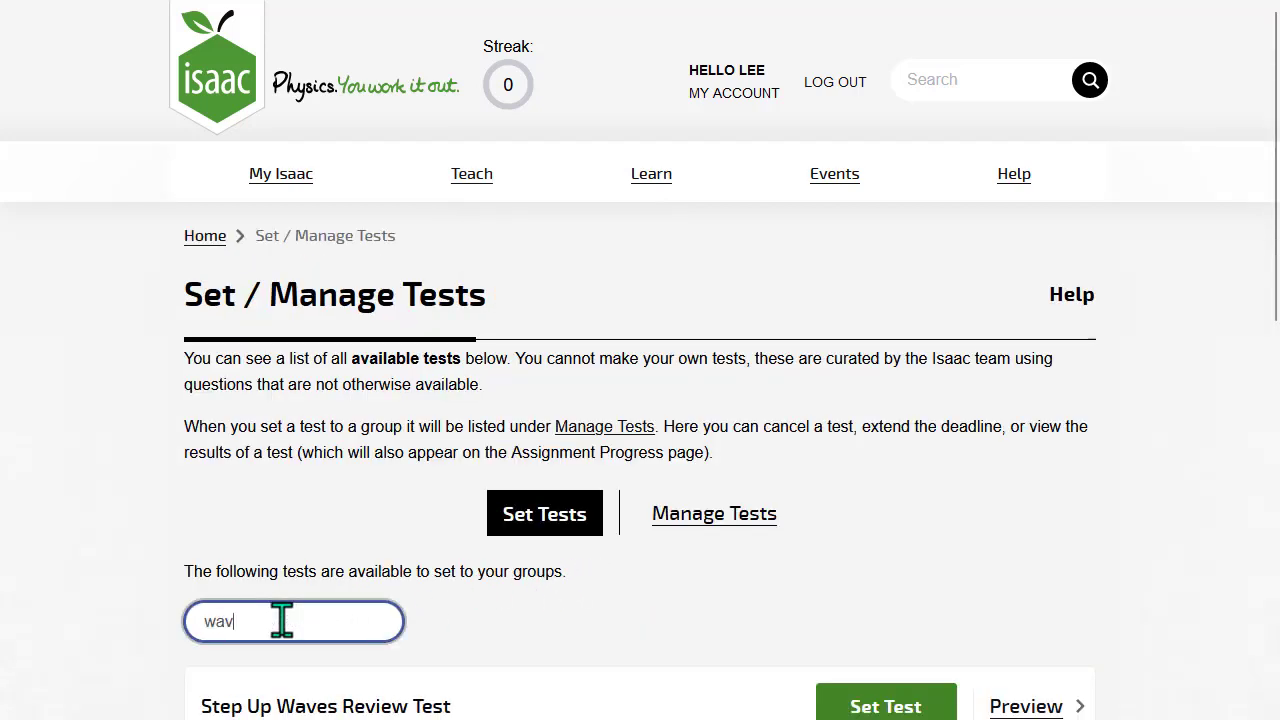
left_click_drag(1270, 335, 1262, 540)
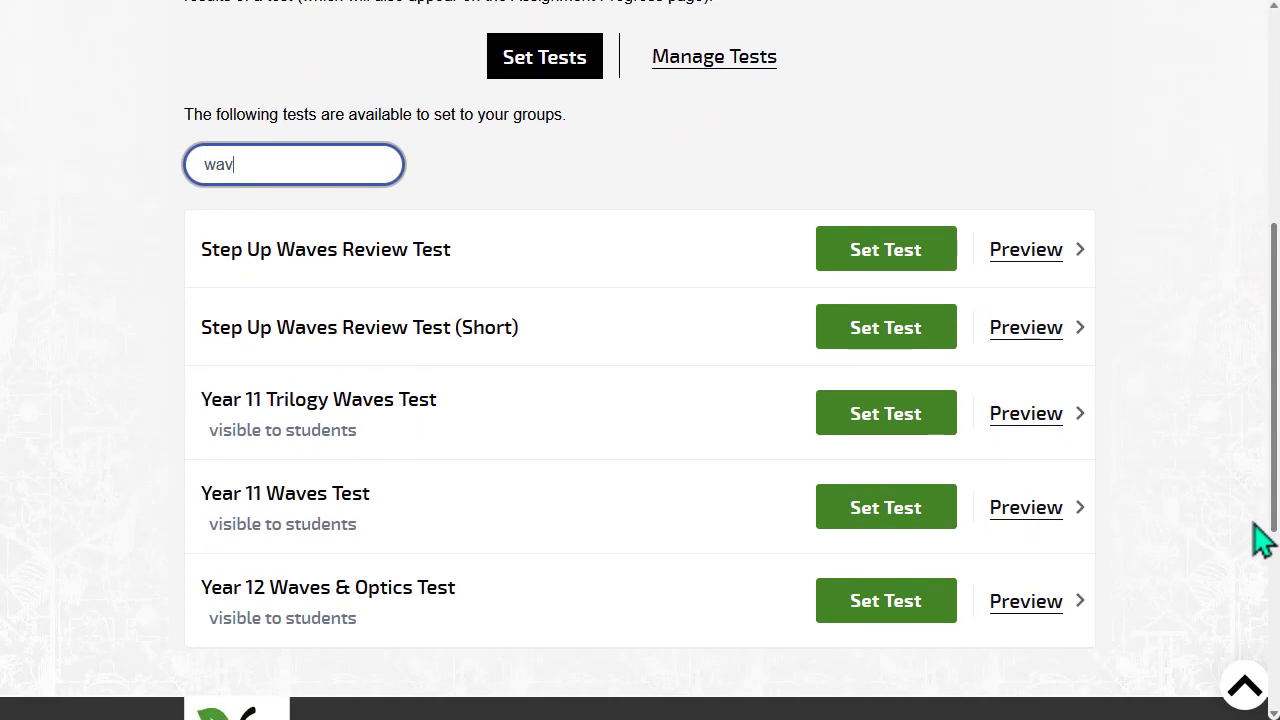
Step: Preview the Year 12 Waves & Optics Test and scroll through its Interference questions
left_click(1030, 605)
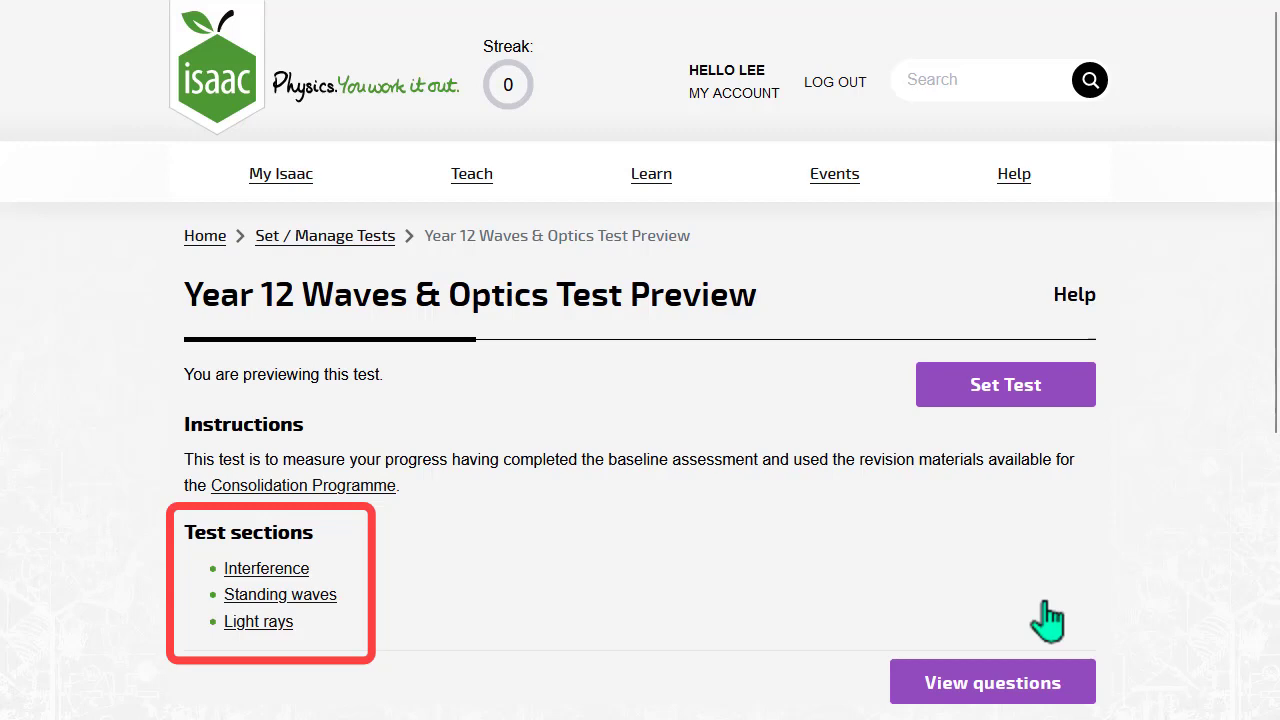
left_click(1012, 682)
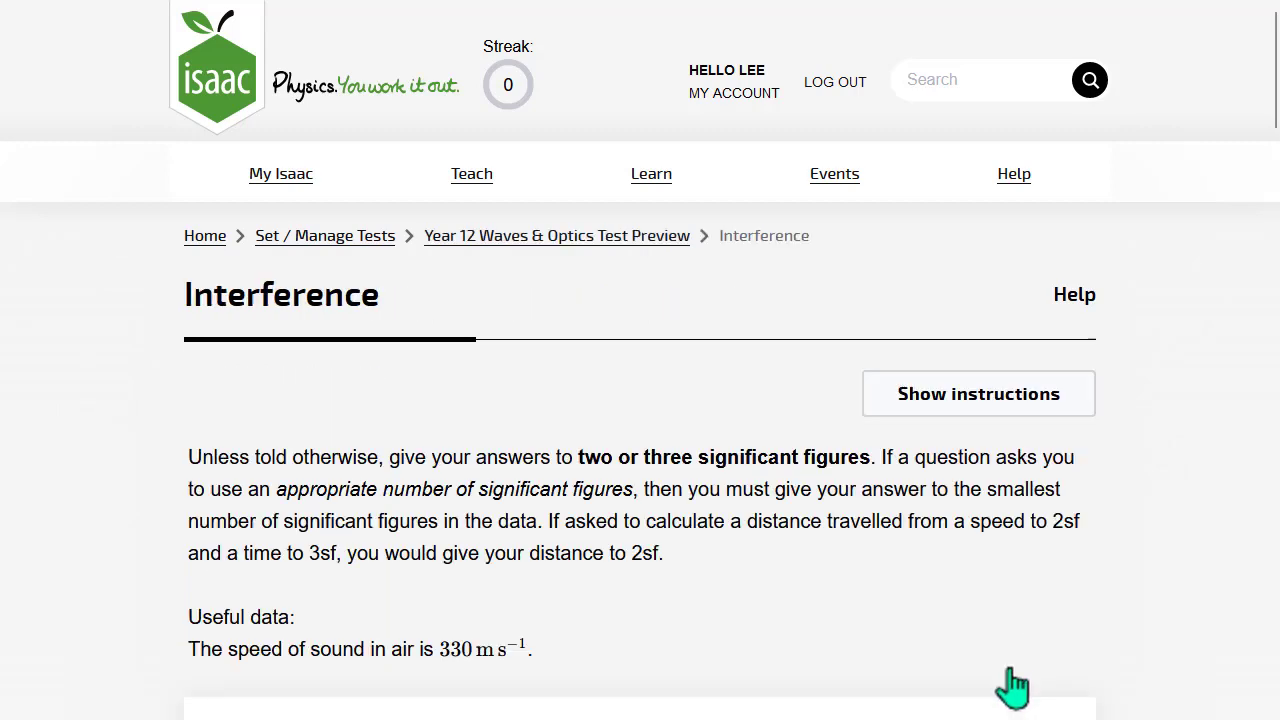
scroll(1275, 140, "down", 6)
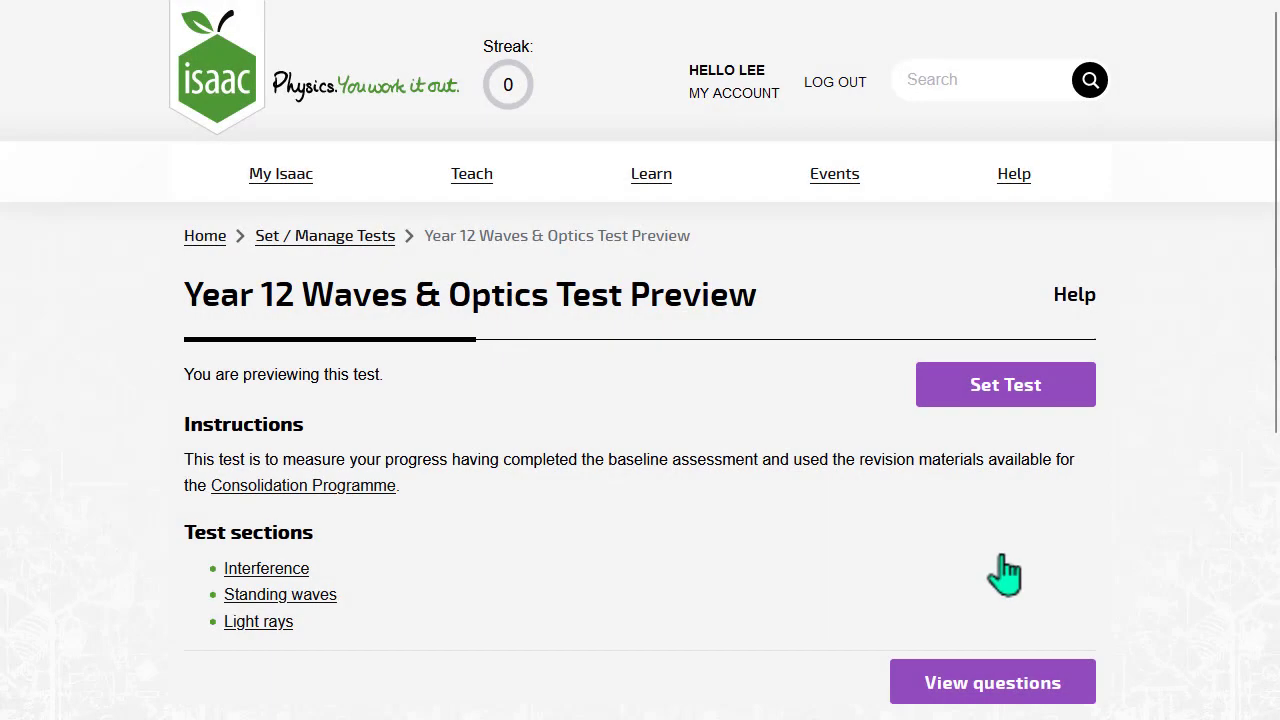
Step: Begin setting the test and choose Year 12 Class A as the group
left_click(1005, 390)
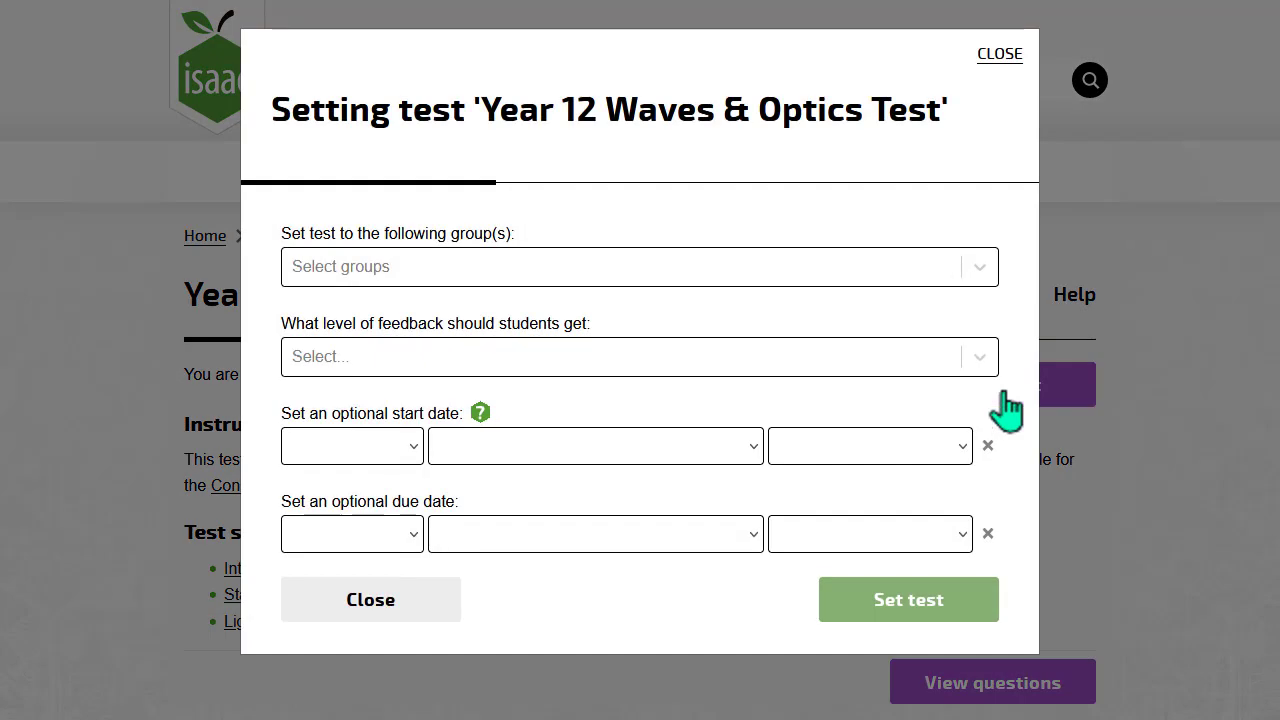
left_click(917, 278)
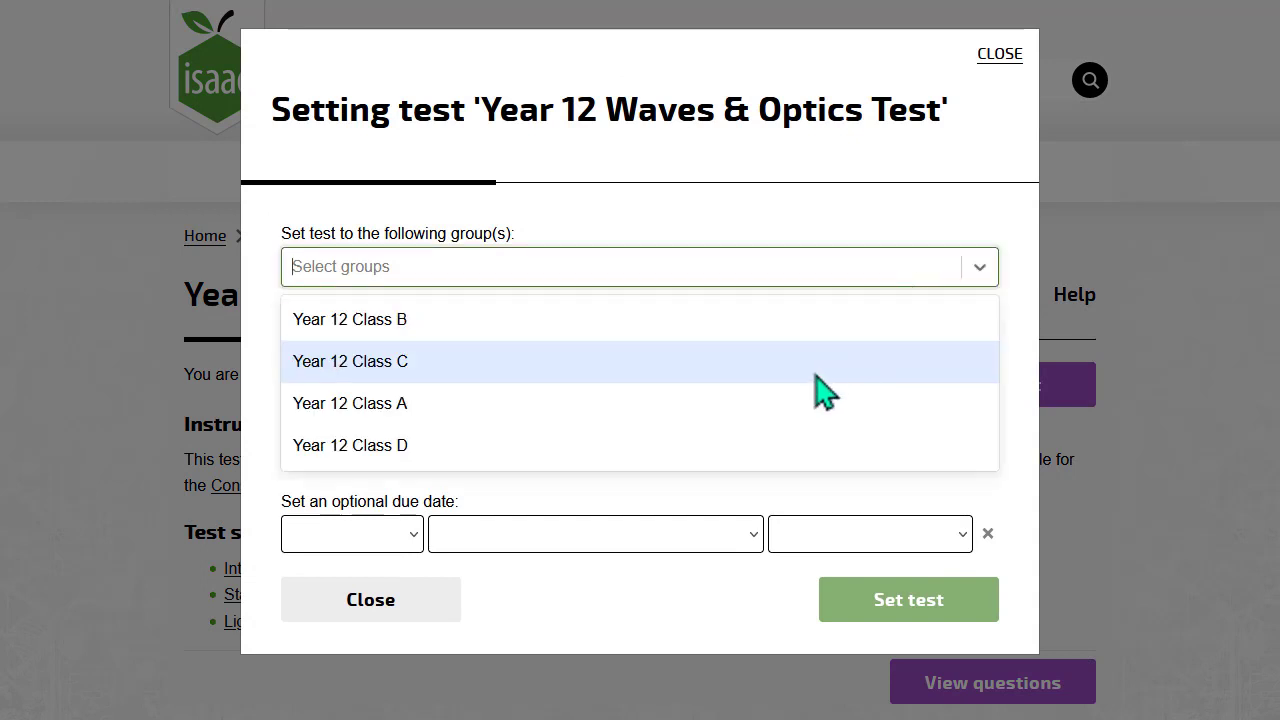
left_click(805, 405)
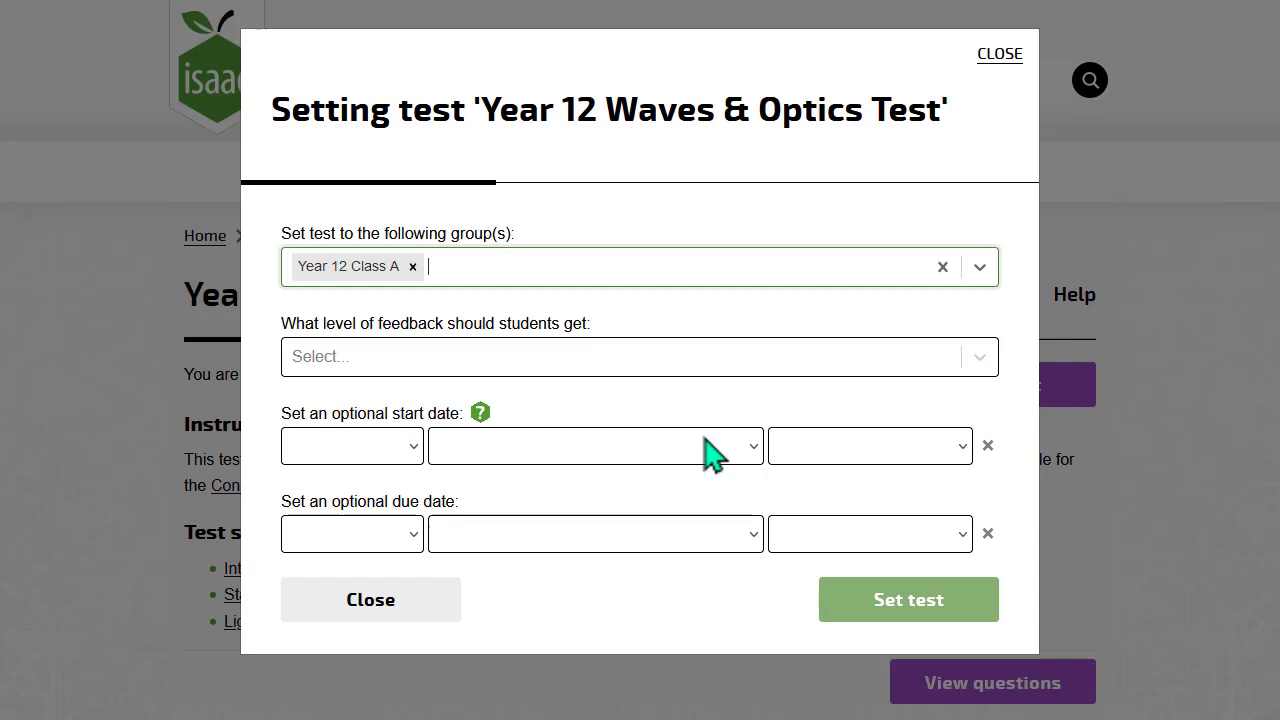
Step: Set the due date to 25 March 2024
left_click(367, 535)
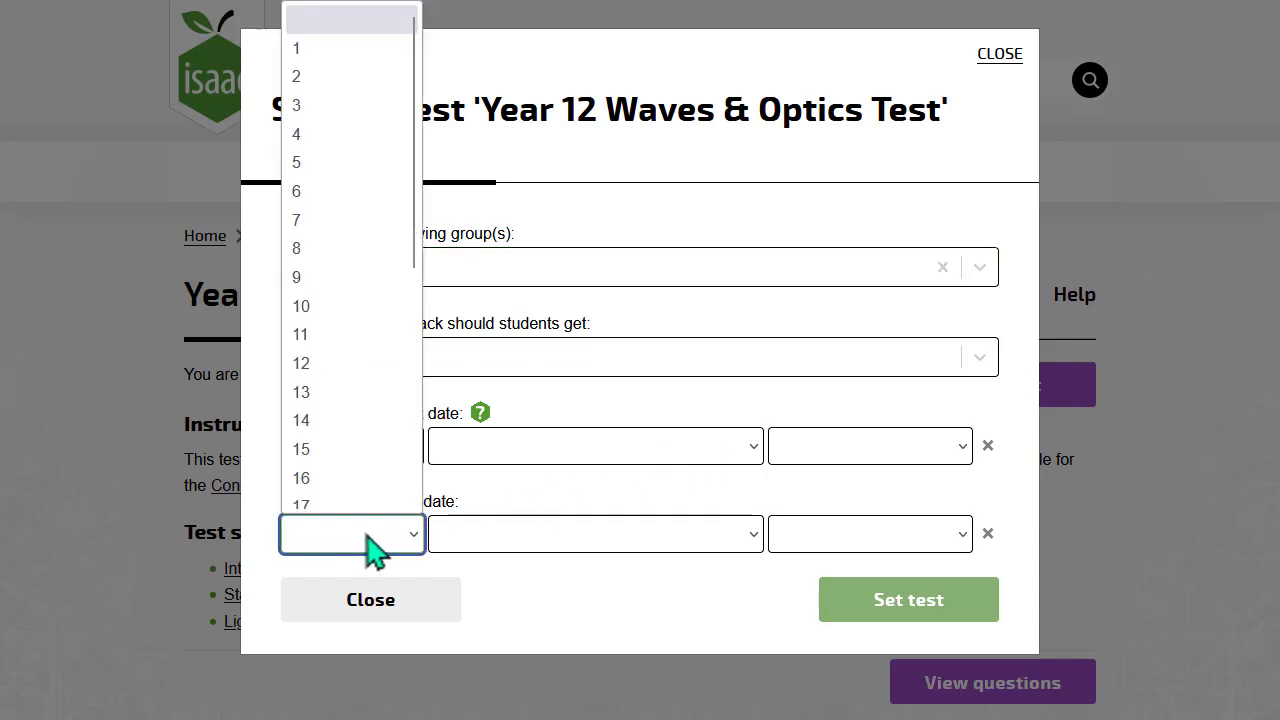
left_click_drag(415, 254, 428, 408)
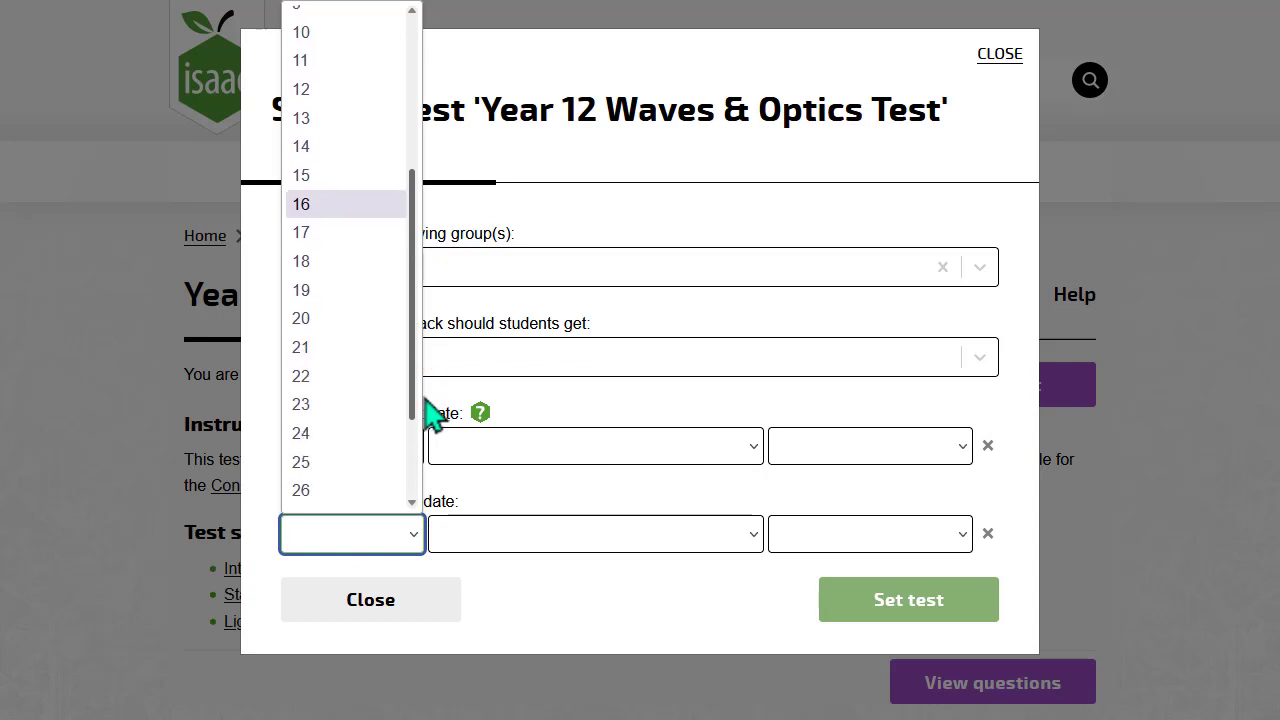
left_click(357, 460)
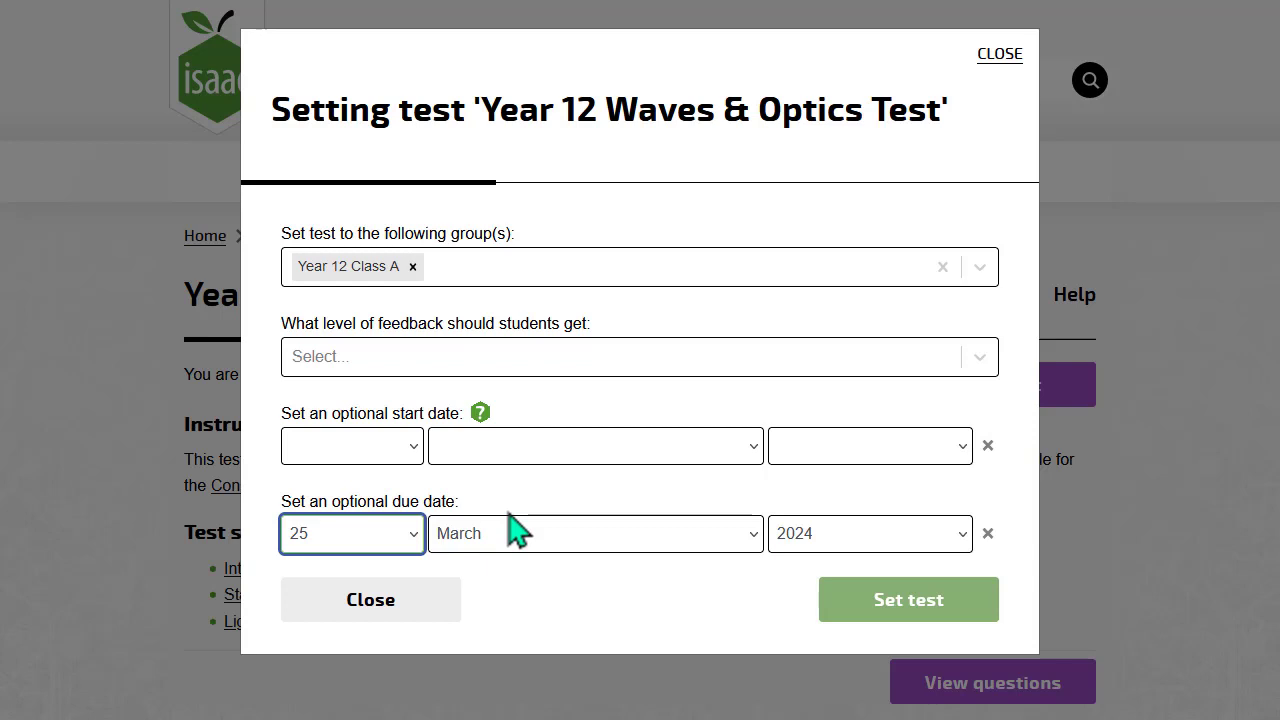
left_click(684, 372)
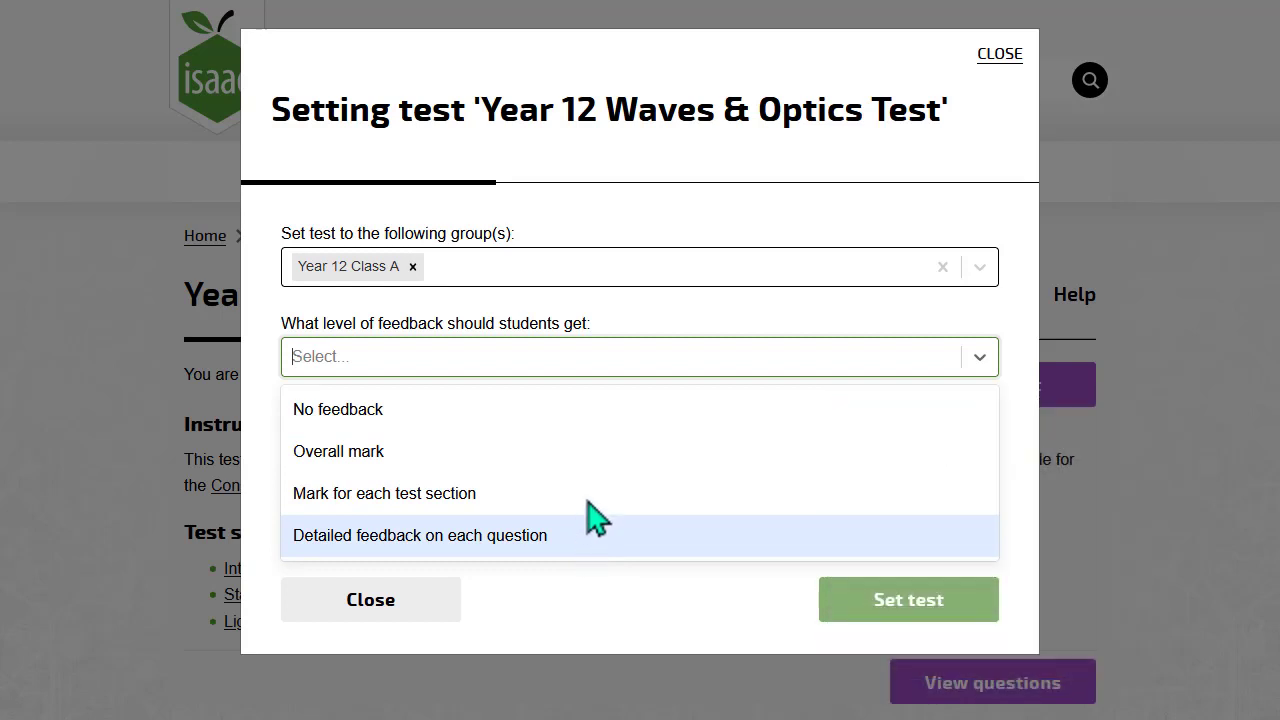
Step: Choose Overall mark as the feedback level and set the test to the class
left_click(601, 466)
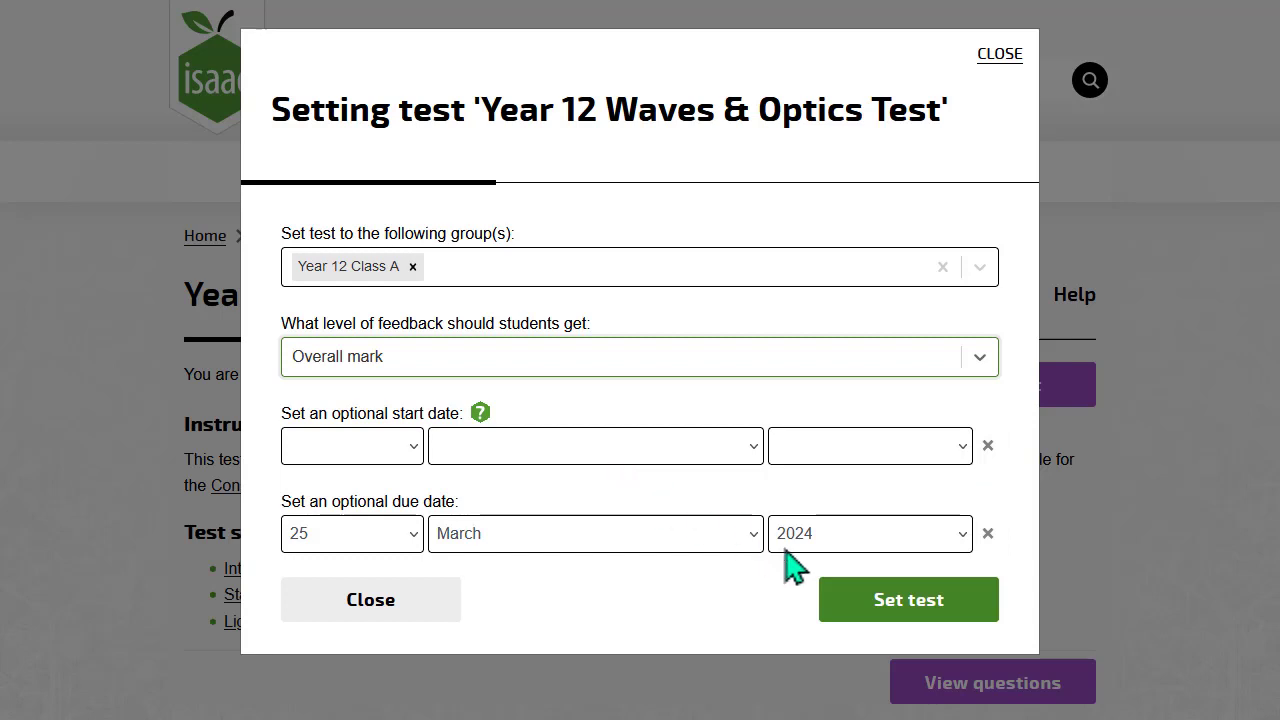
left_click(864, 601)
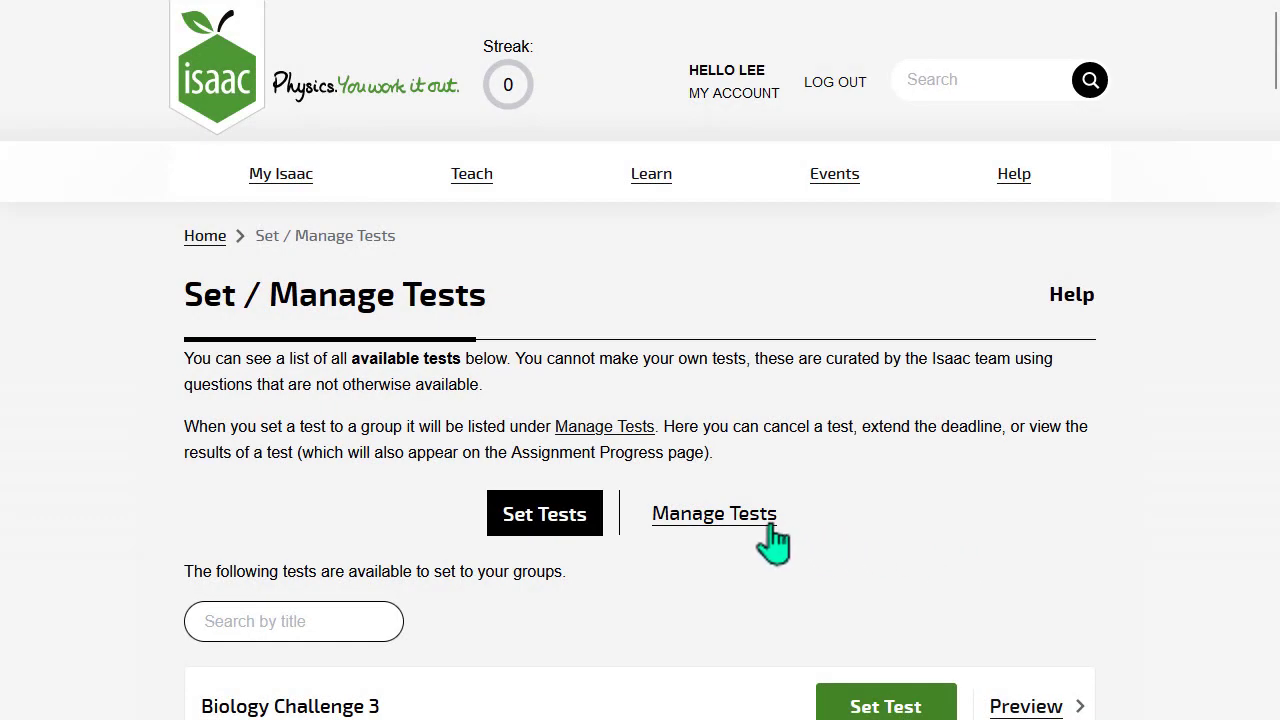
Step: Filter Manage Tests by 'force' and expand the Year 10 Force and Motion Test's Year 12 Class A assignment
left_click(714, 514)
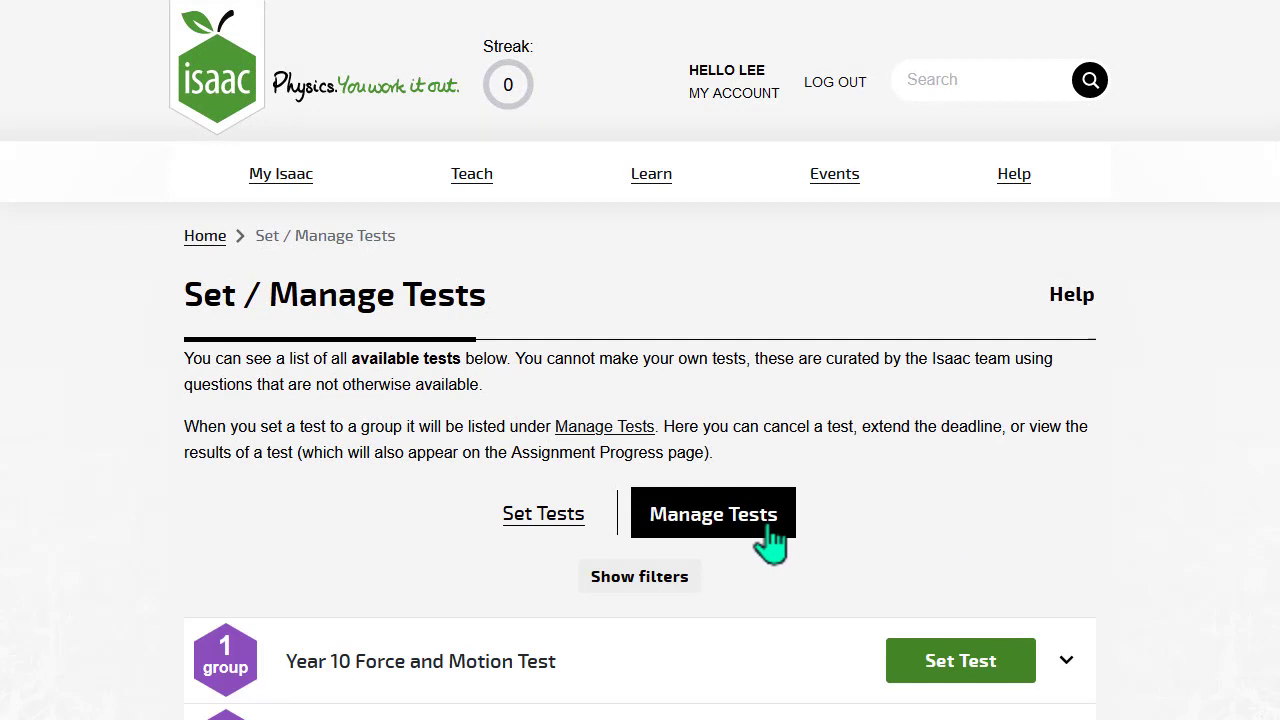
left_click(672, 578)
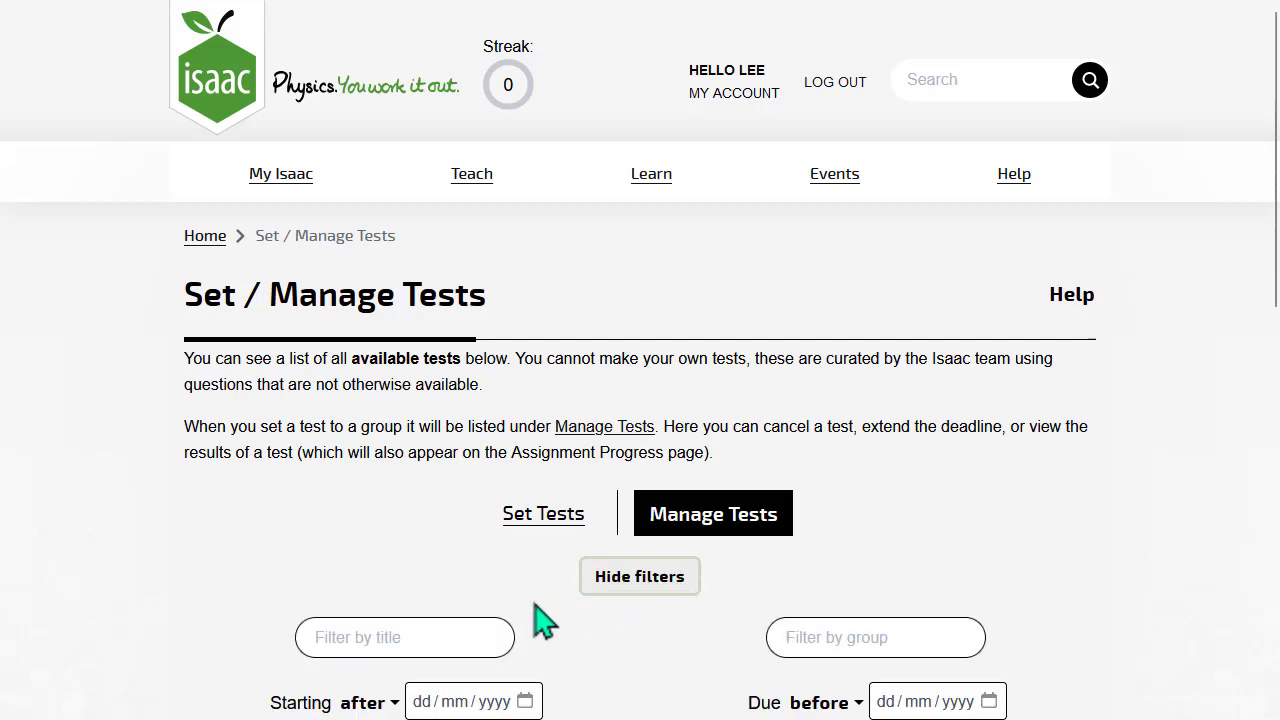
left_click(403, 633)
type("force")
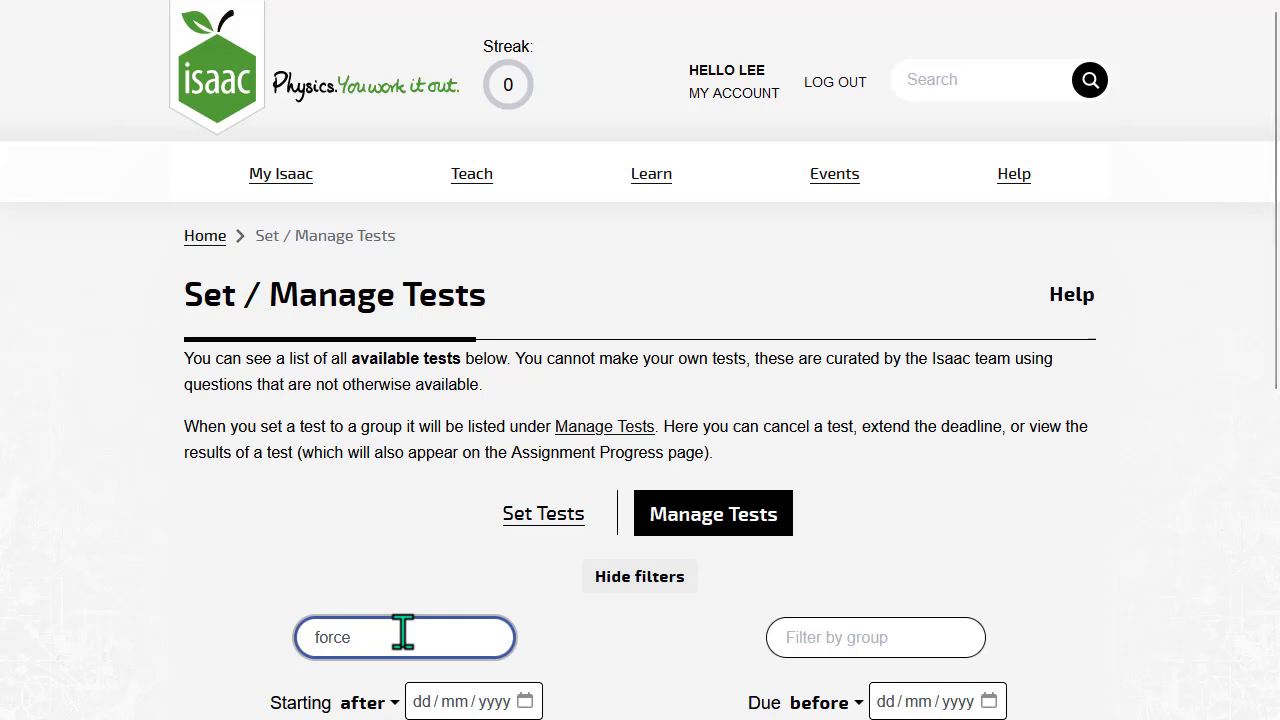
scroll(1200, 400, "down", 4)
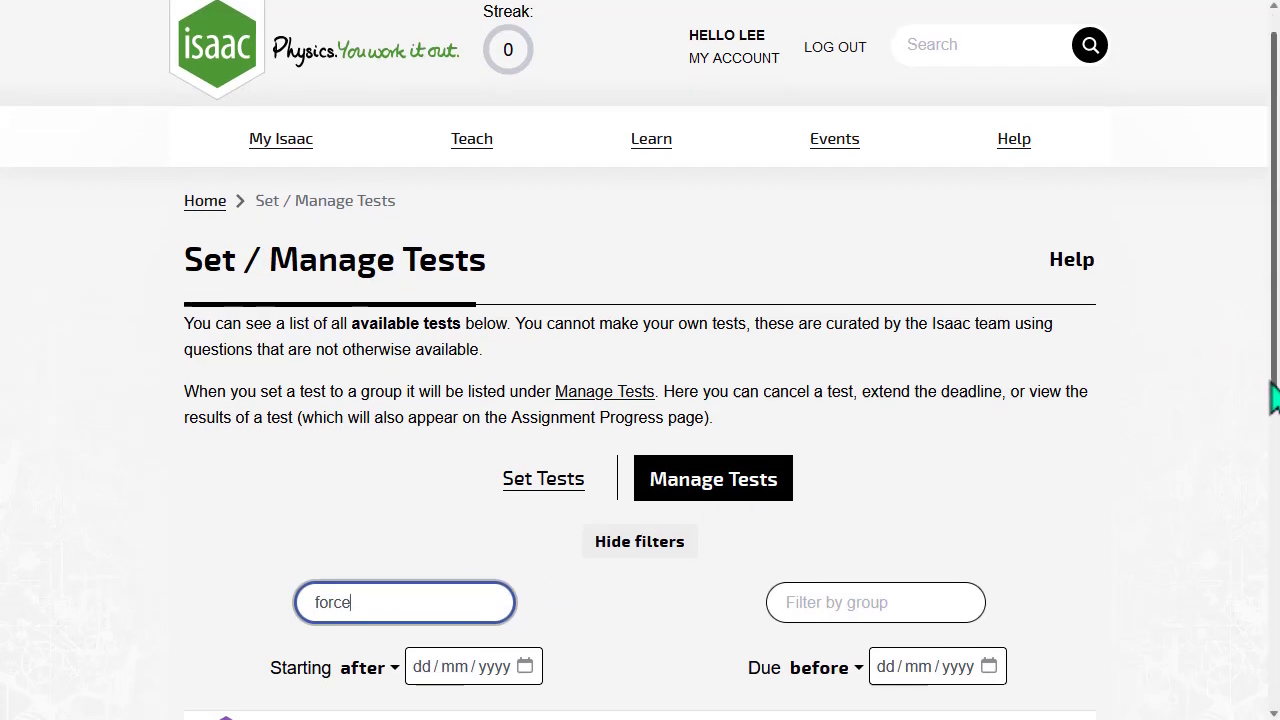
left_click(816, 479)
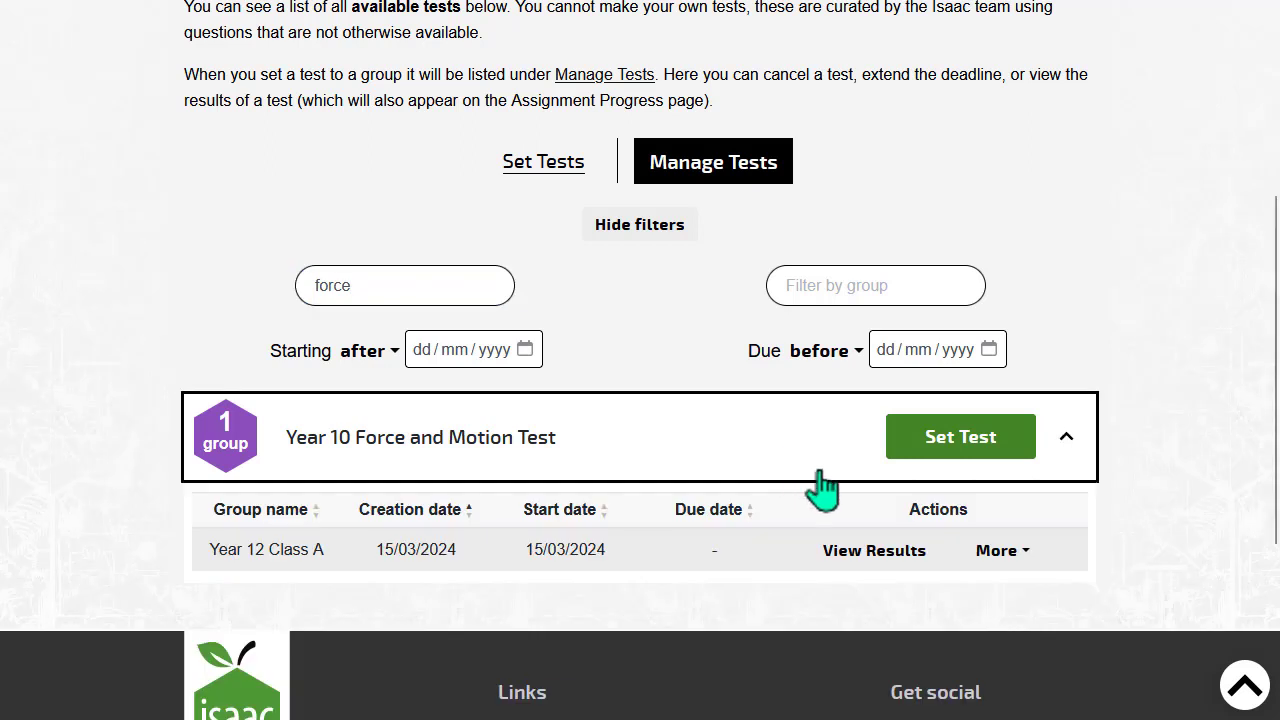
left_click(990, 555)
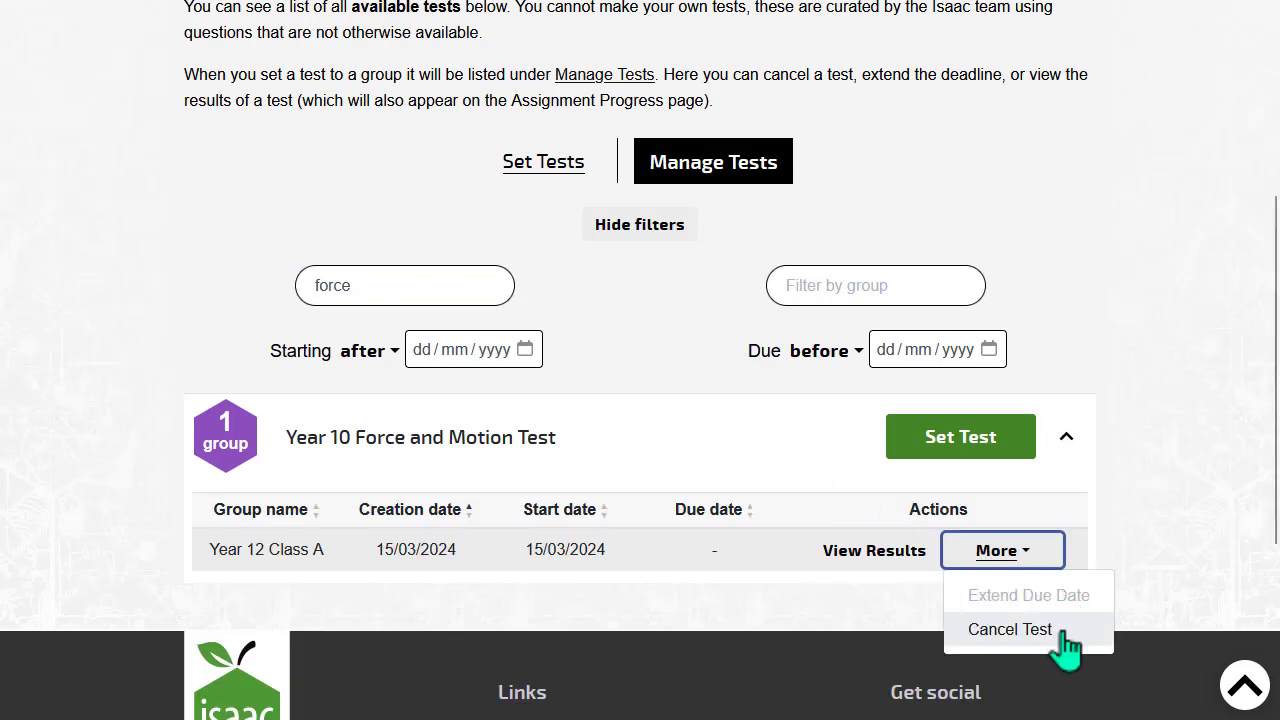
Step: Open the test results, keeping detailed feedback on each question as the student feedback mode
left_click(893, 558)
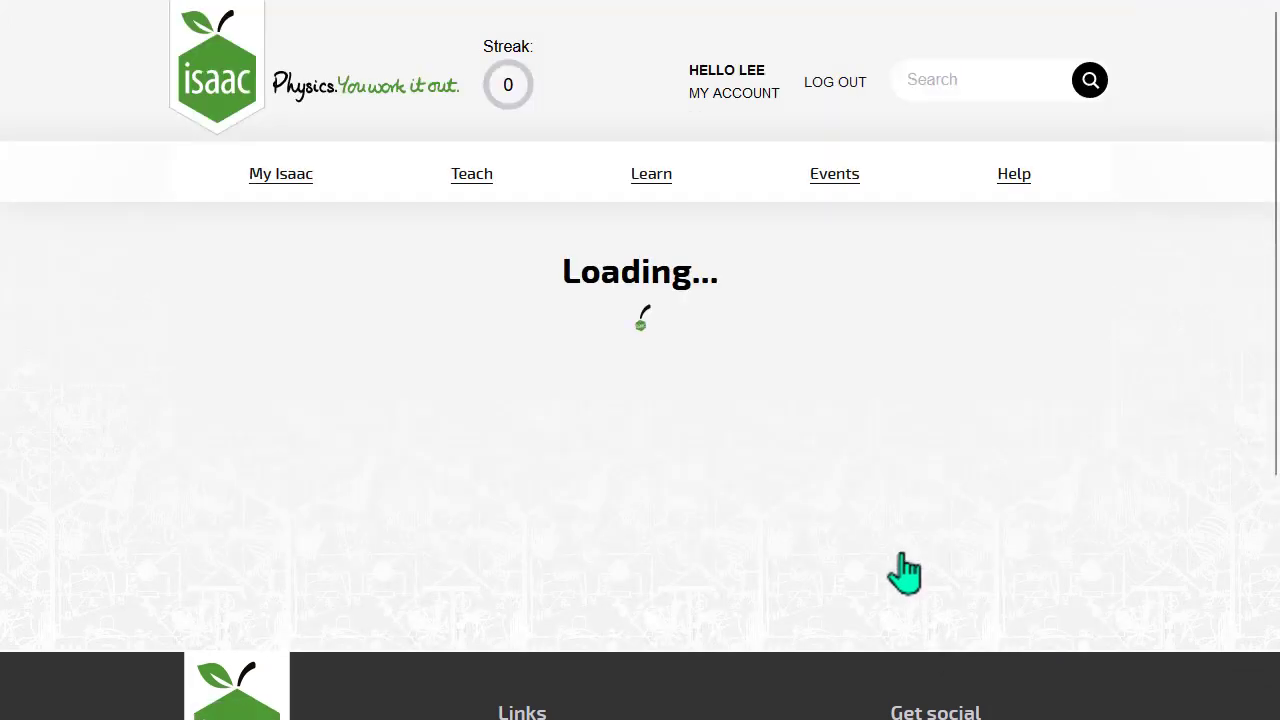
left_click(497, 452)
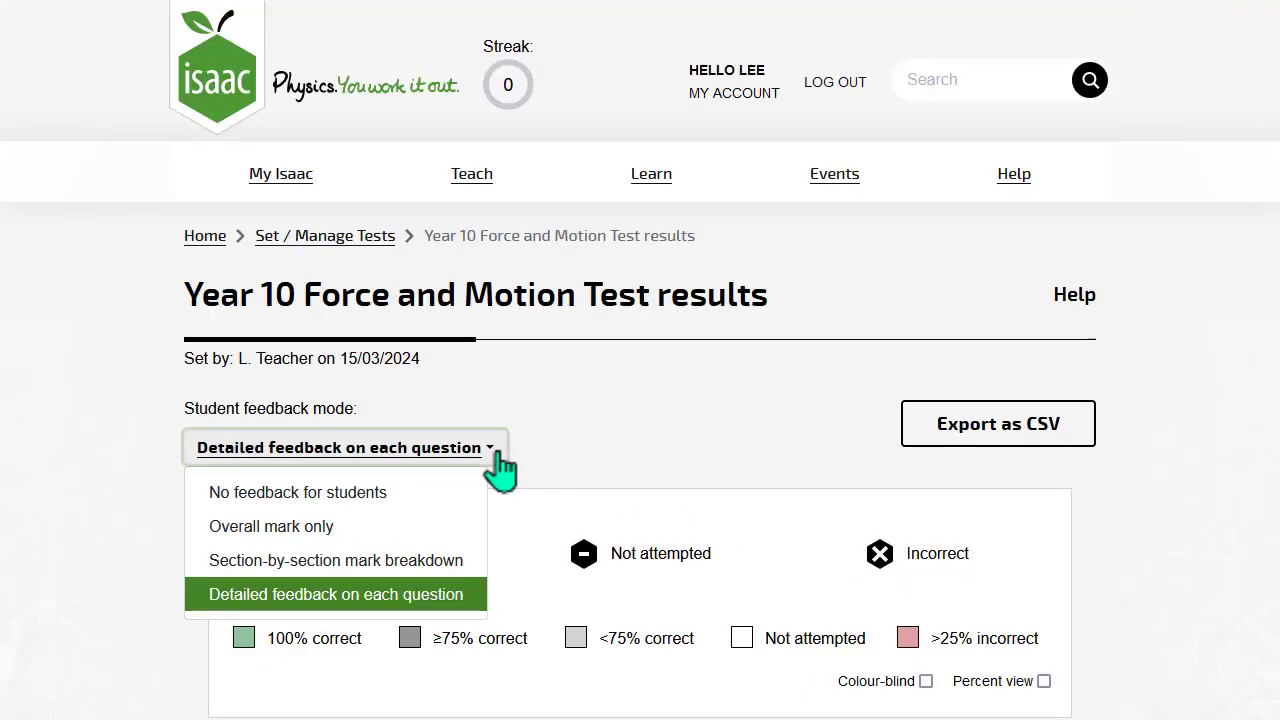
left_click(497, 452)
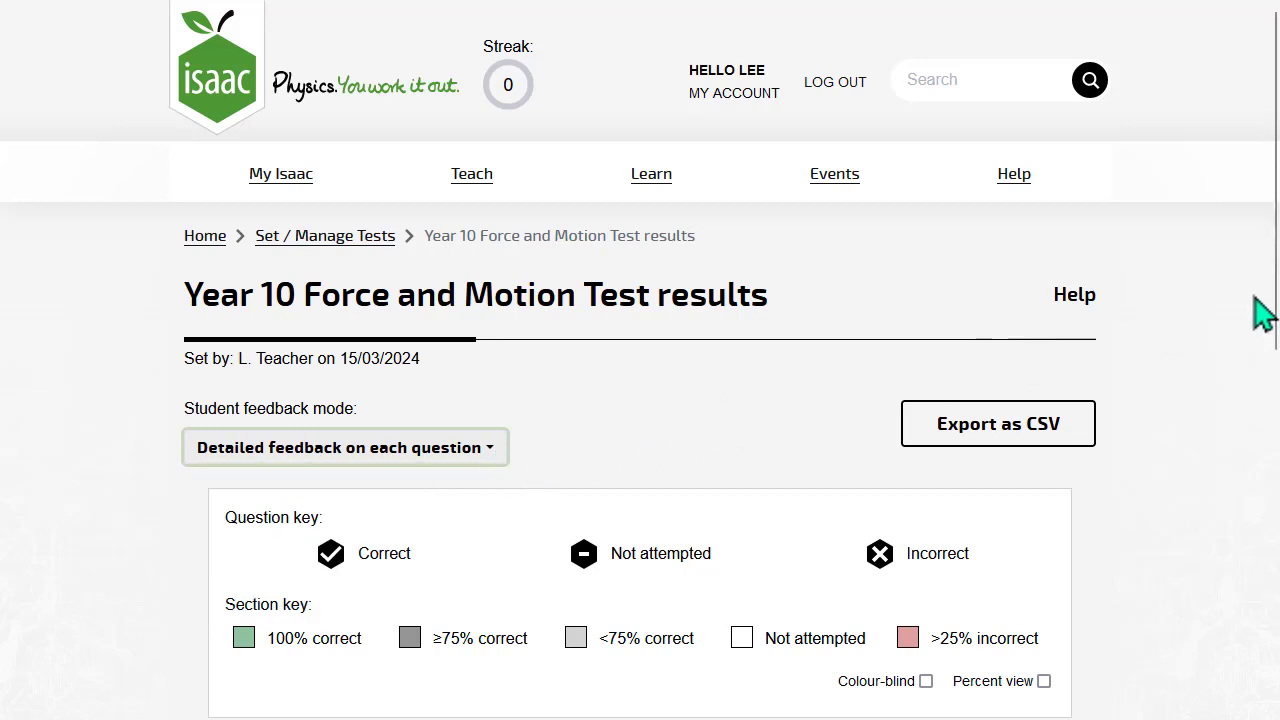
left_click_drag(1262, 300, 1264, 480)
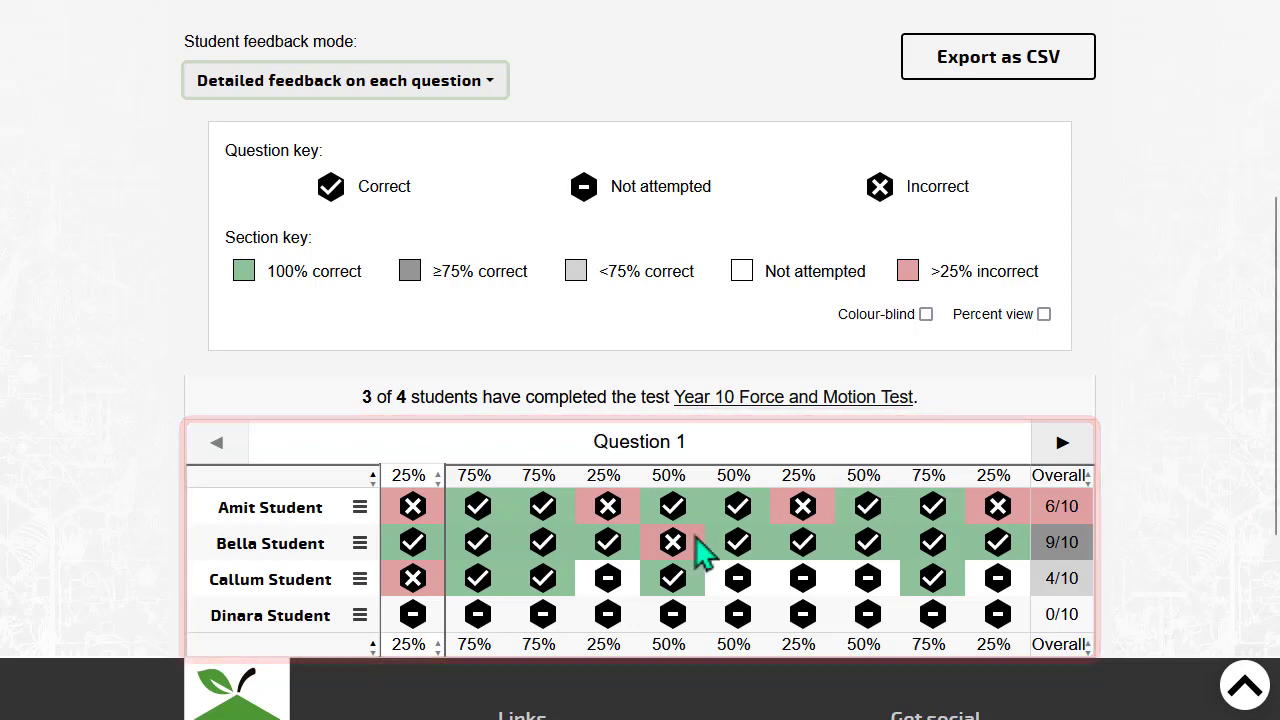
Step: Allow the 4/10 student another attempt, then view the 6/10 student's answers and feedback
left_click(362, 582)
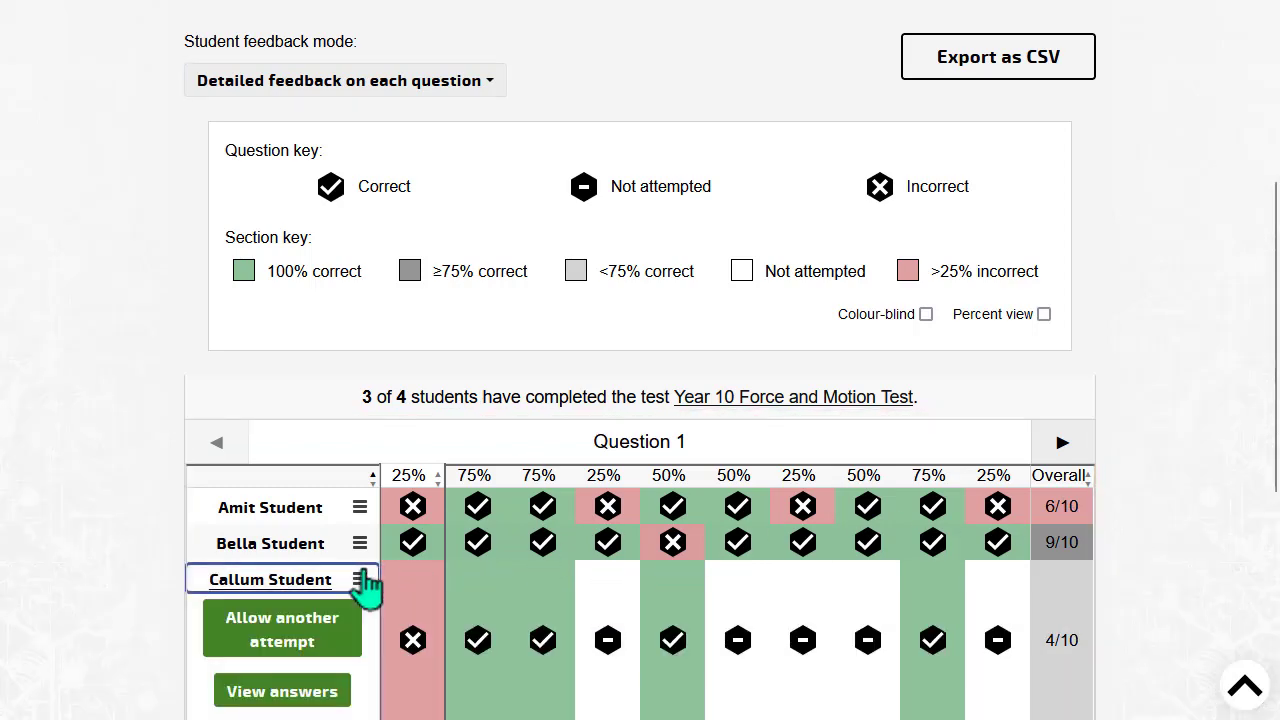
left_click(308, 636)
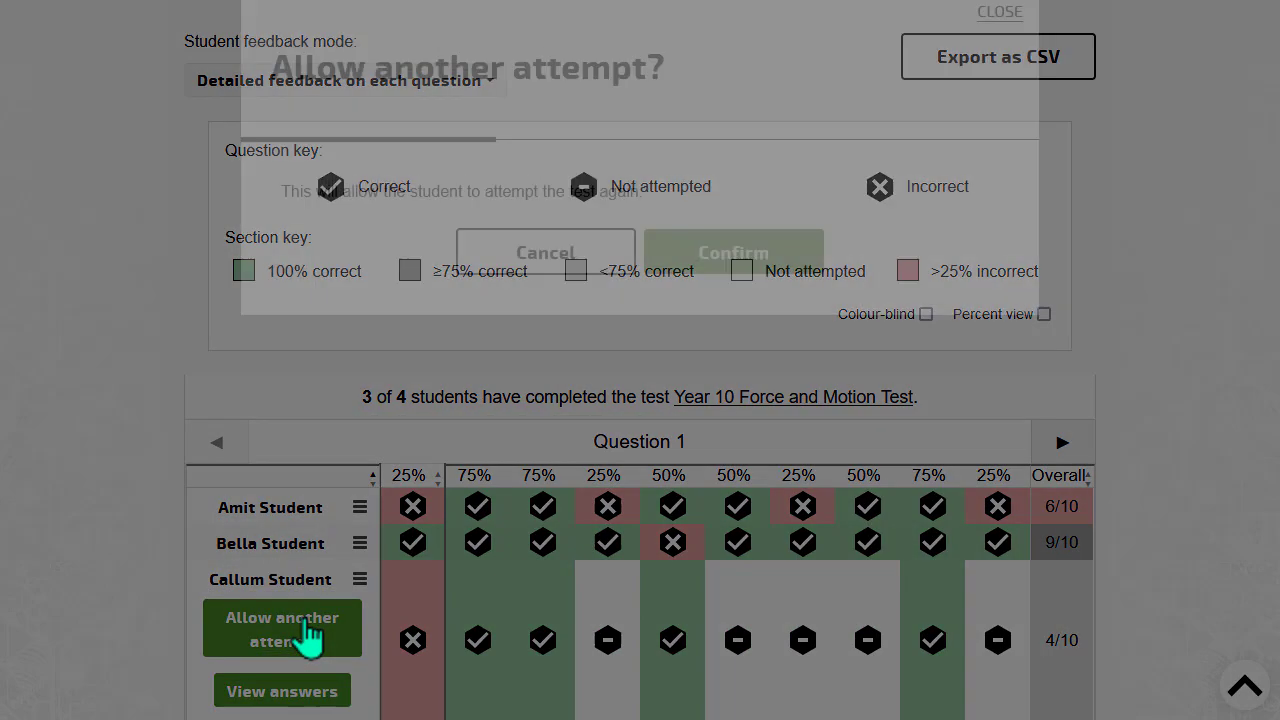
left_click(745, 300)
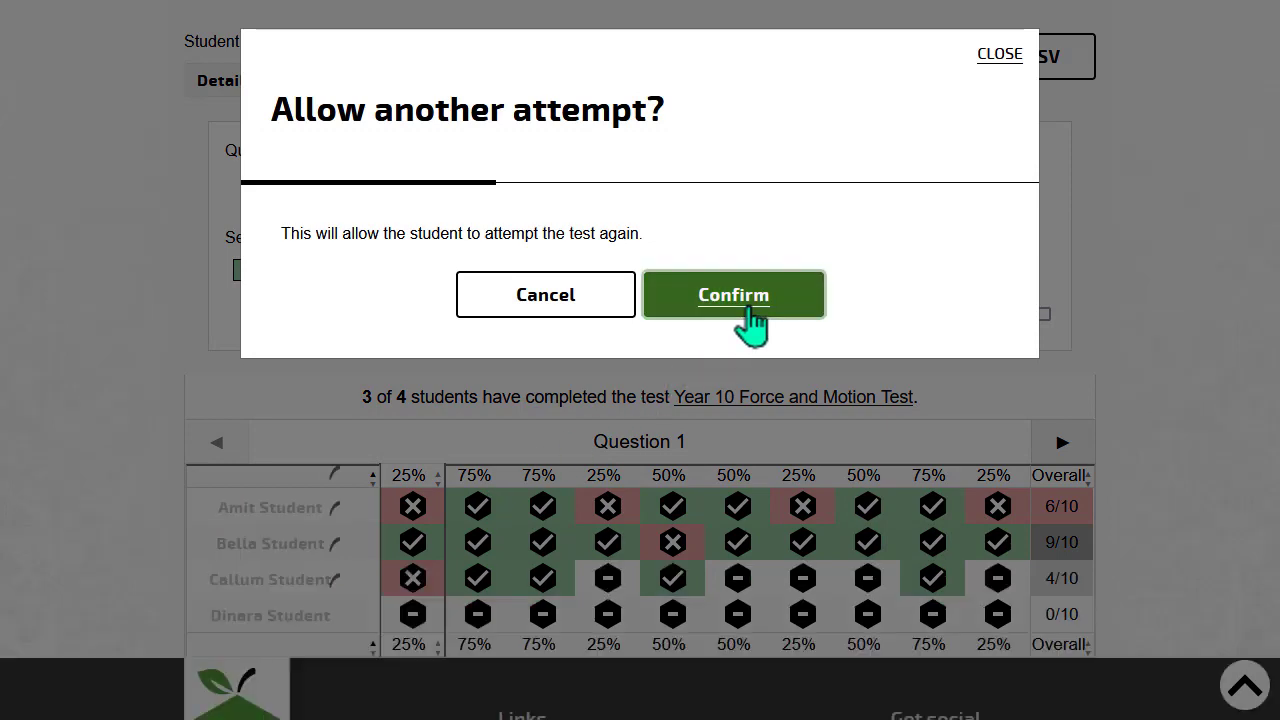
left_click(360, 509)
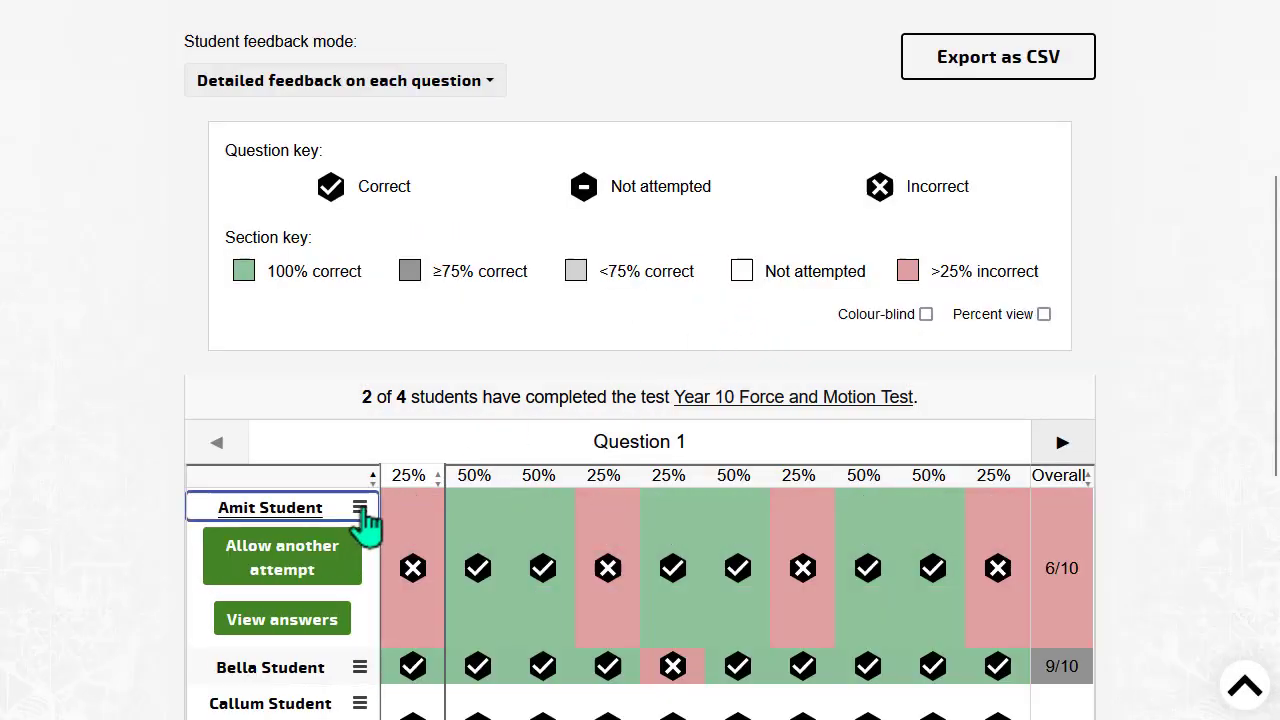
left_click(298, 617)
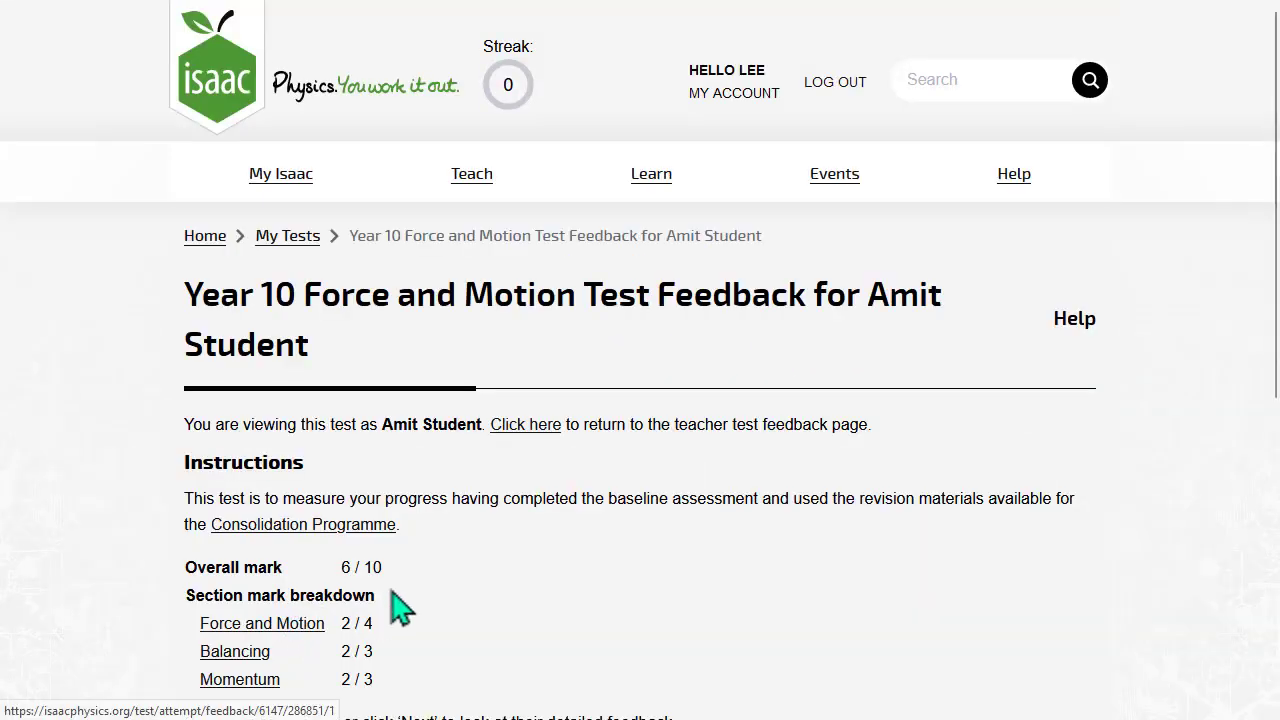
Step: Export the Year 10 Force and Motion Test marks as test_results(10).csv
left_click_drag(1274, 363, 1272, 462)
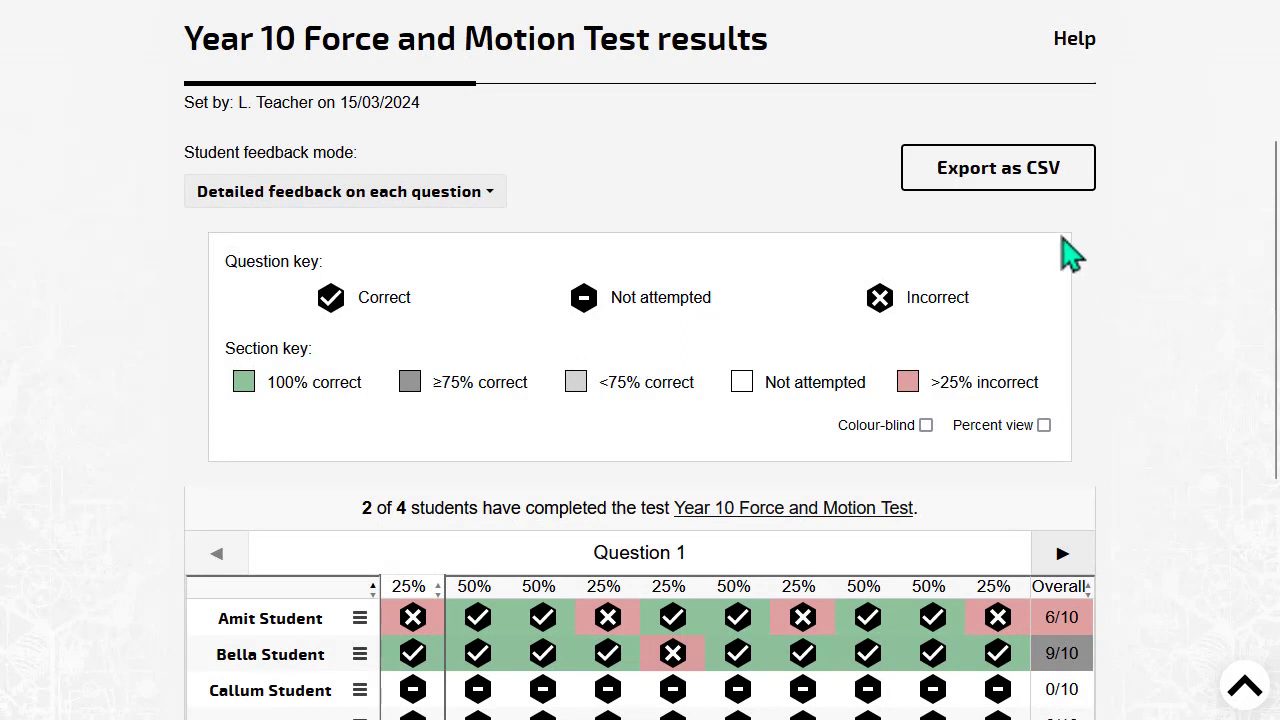
left_click(1040, 172)
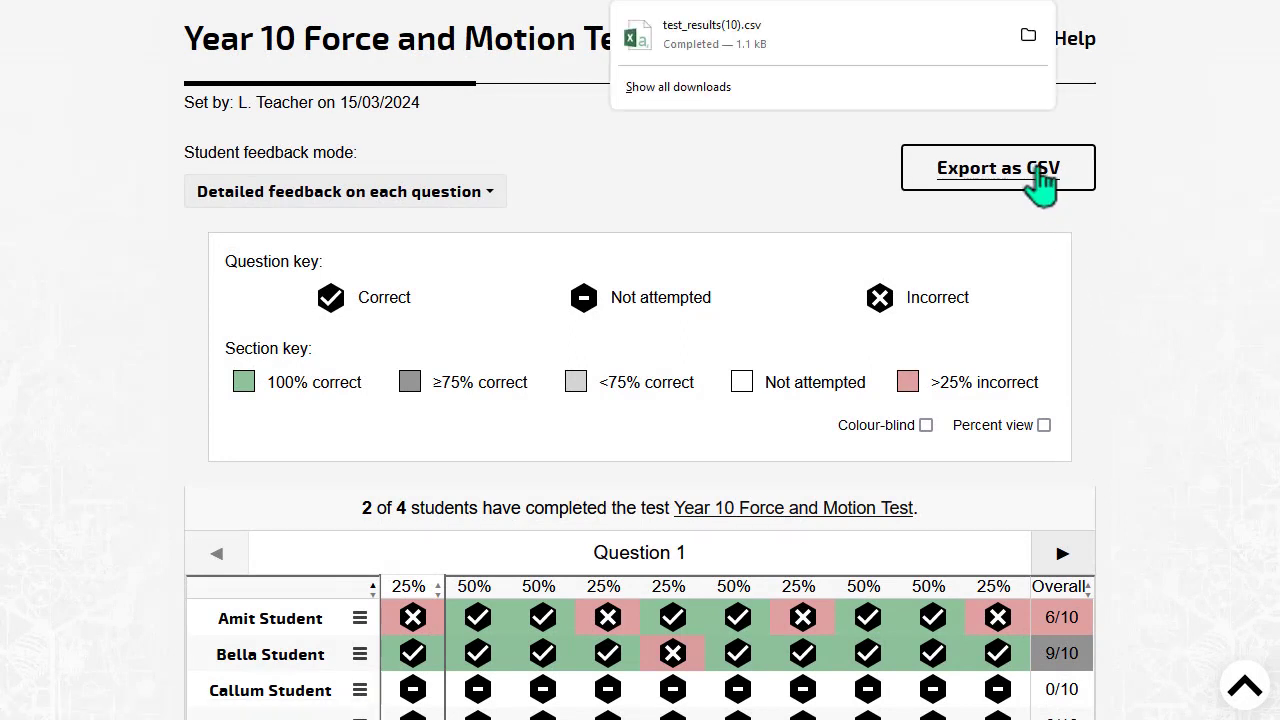